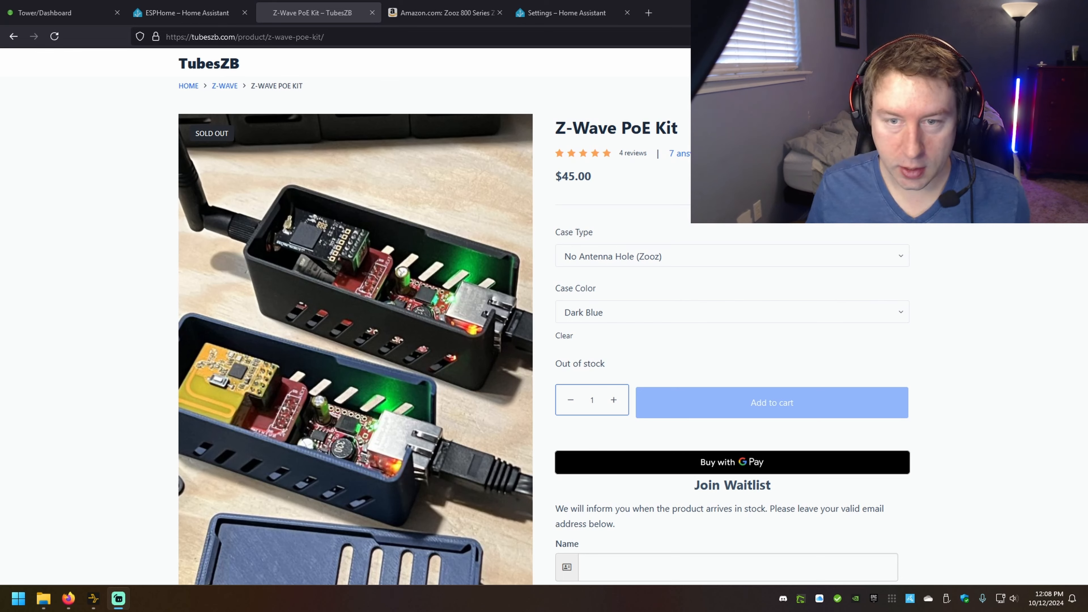
Step: Examine the Z-Wave PoE Kit product page and browse its gallery photos and Z-Wave JS UI screenshots
scroll(257, 365, "down", 3)
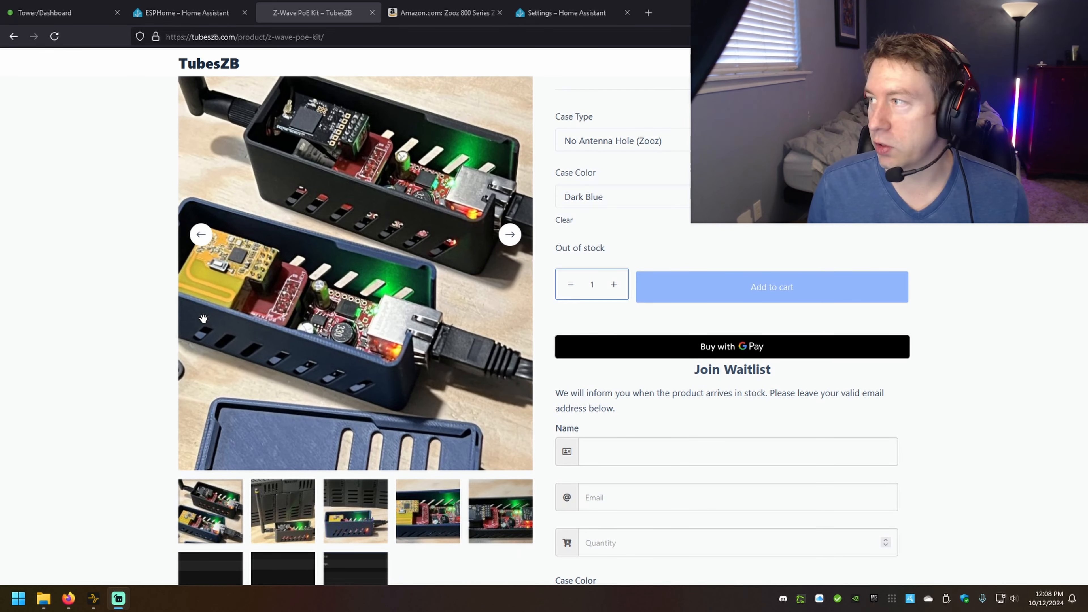
scroll(198, 276, "up", 4)
left_click_drag(243, 93, 196, 90)
left_click(172, 88)
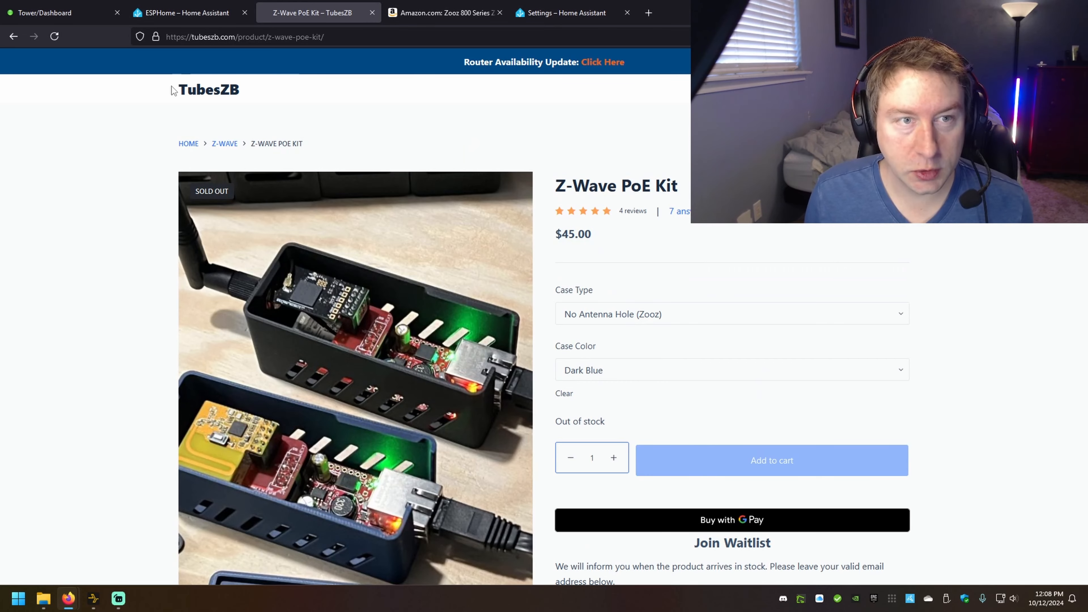
scroll(260, 221, "down", 3)
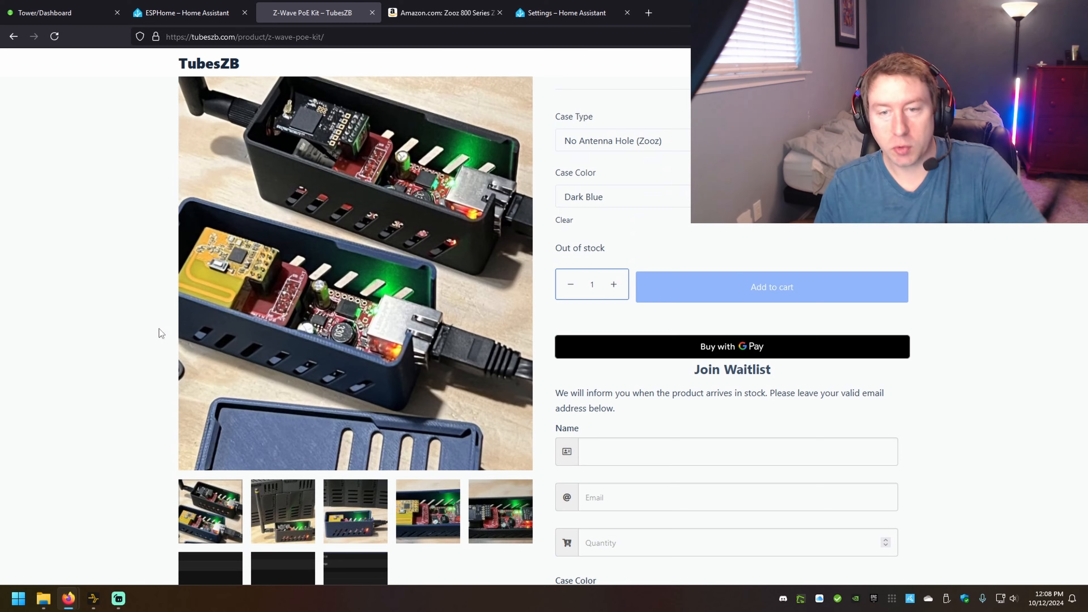
scroll(322, 355, "down", 5)
scroll(322, 355, "down", 3)
left_click(349, 197)
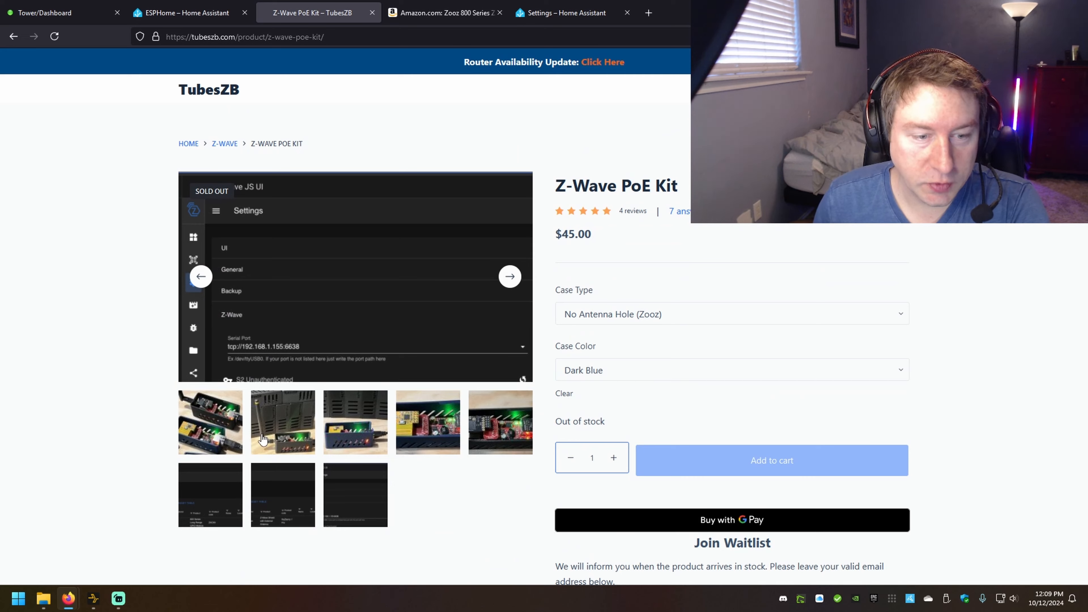
left_click(229, 479)
left_click(286, 405)
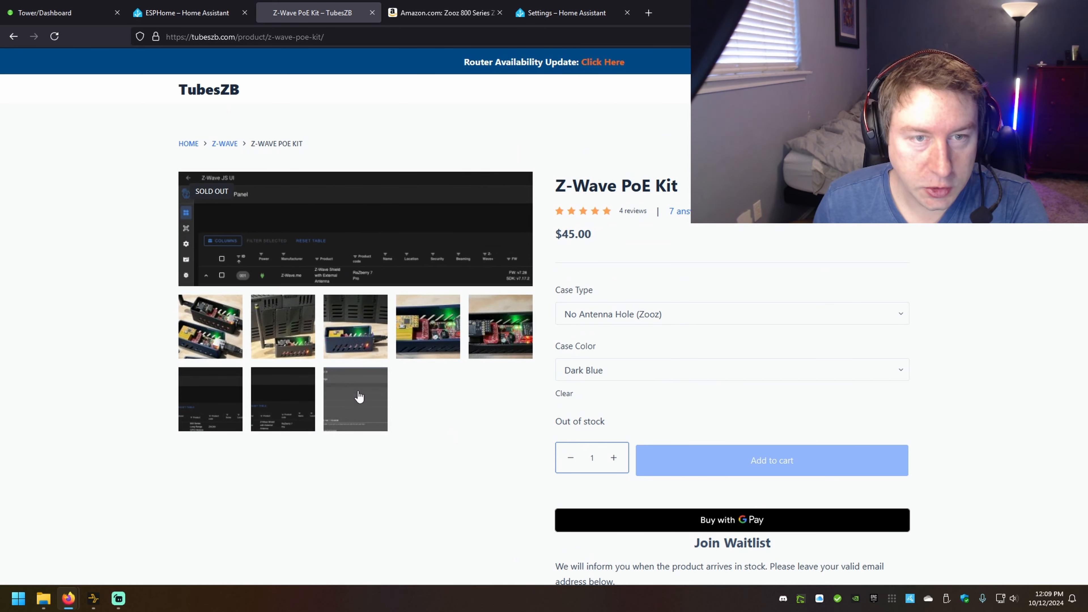
left_click(359, 397)
left_click(357, 405)
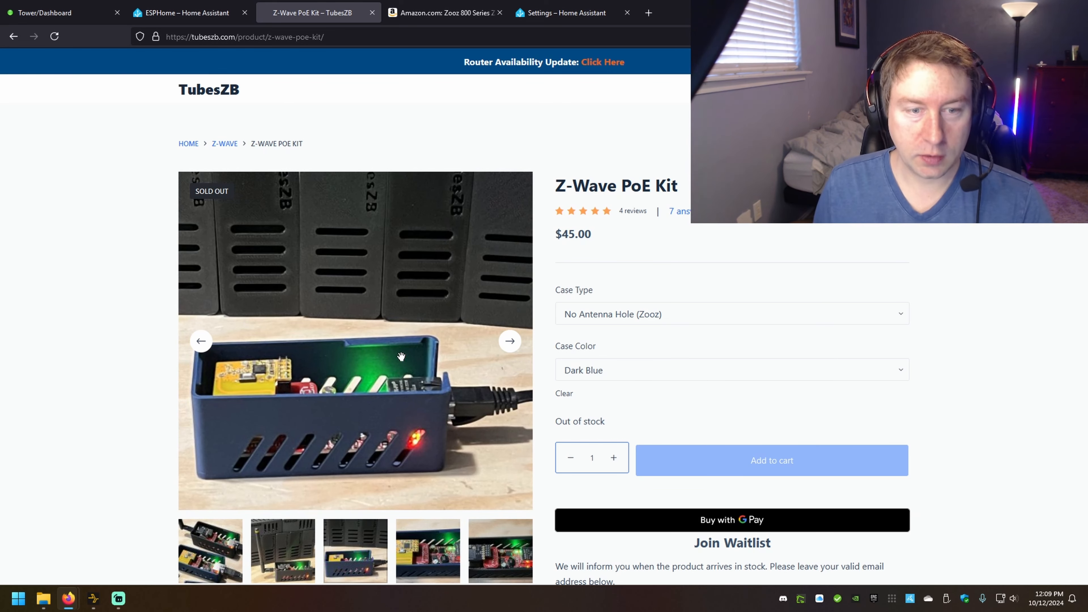
scroll(372, 343, "down", 5)
scroll(284, 334, "up", 5)
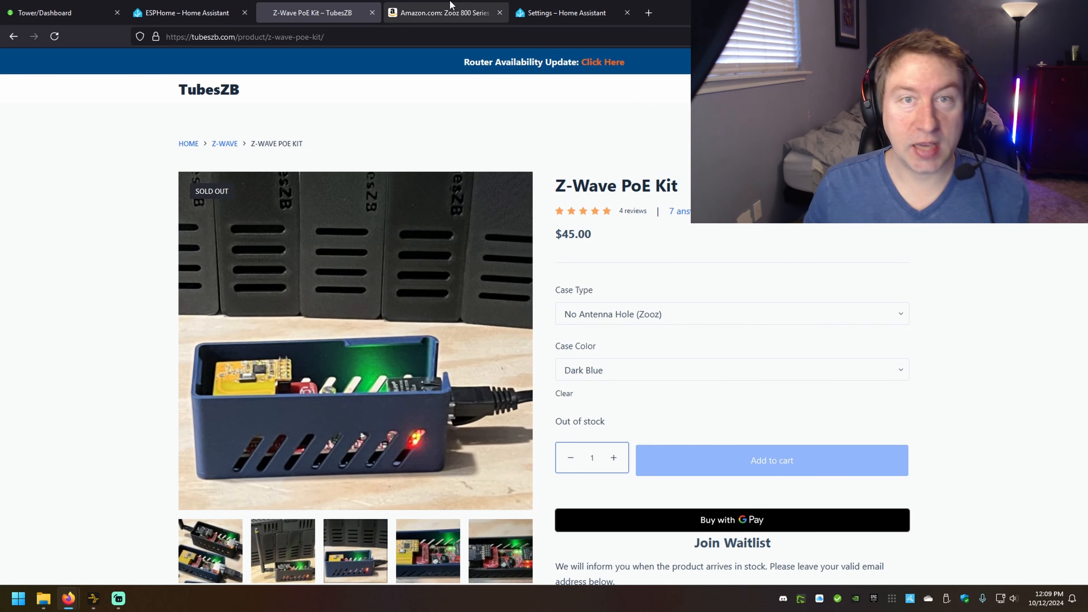
Step: Switch to the Home Assistant settings and install the ESPHome add-on from the add-on store
left_click(546, 5)
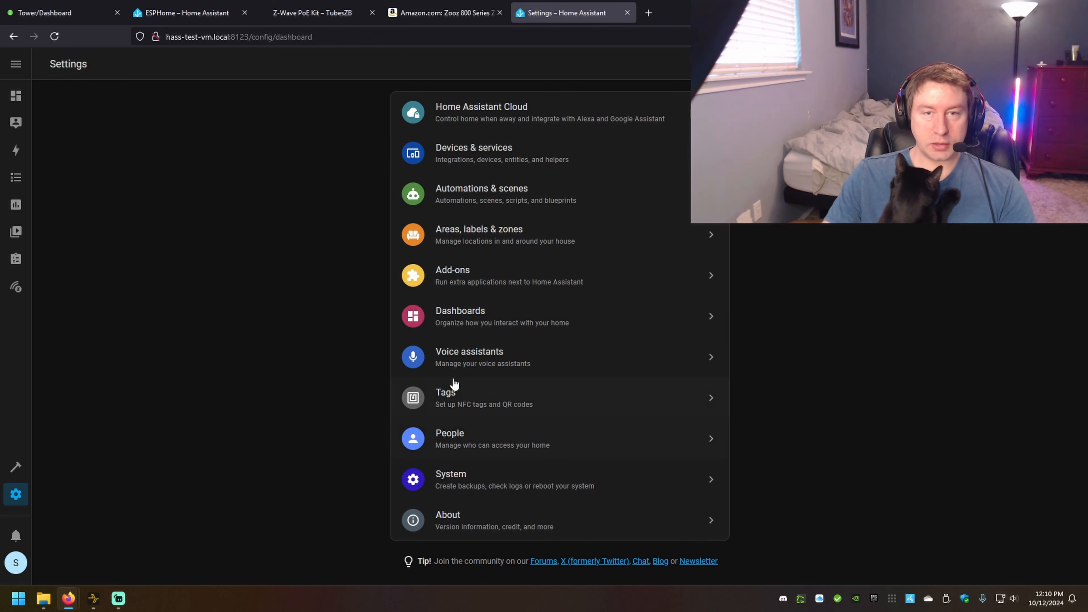
left_click(473, 275)
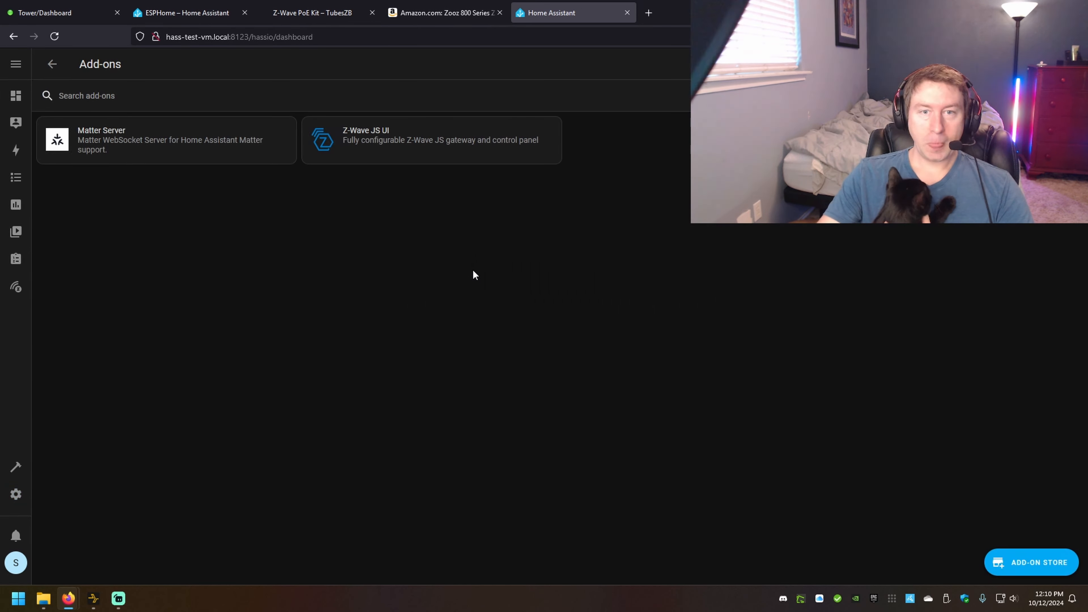
left_click(1014, 563)
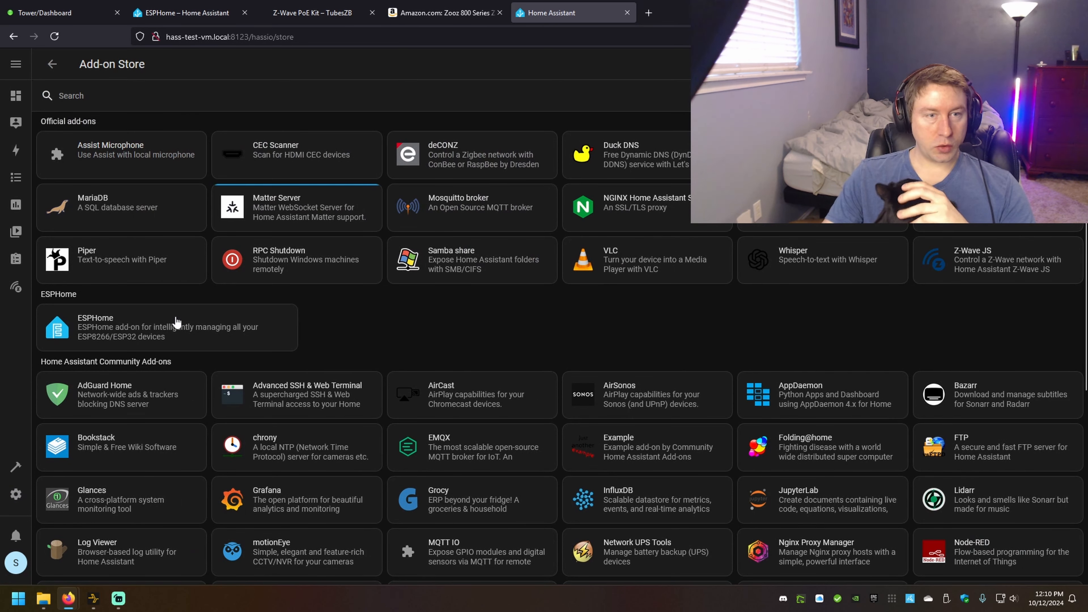
left_click(169, 329)
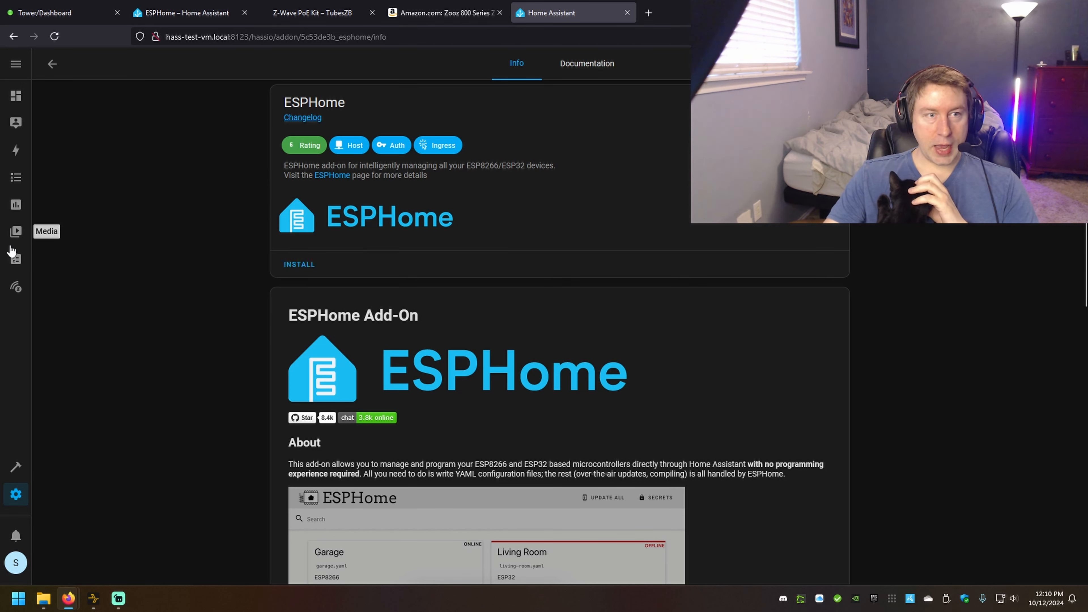
Step: Enable Show in sidebar and Watchdog for the ESPHome add-on and start it
left_click(574, 316)
left_click(573, 286)
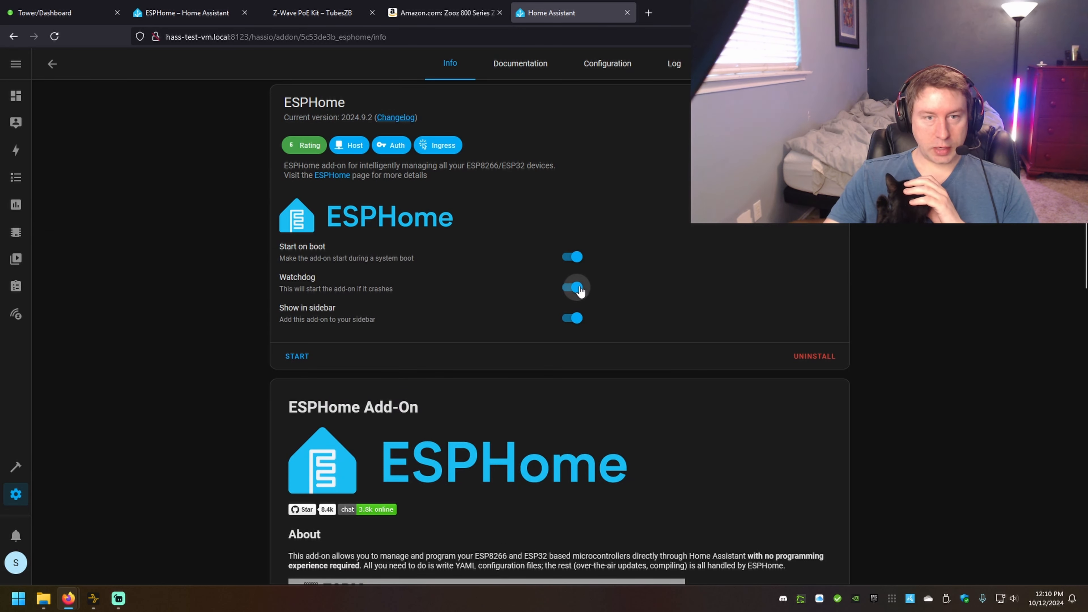
left_click(300, 357)
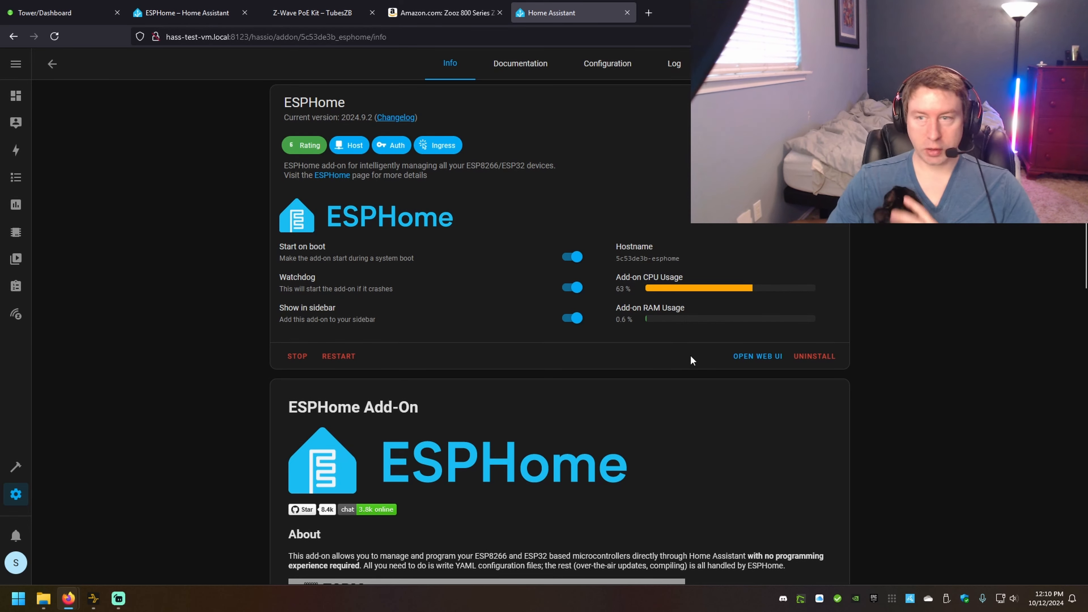
Step: Adopt the discovered tube-zwave-controller in the ESPHome dashboard under its suggested name and install the new configuration on the device
left_click(758, 357)
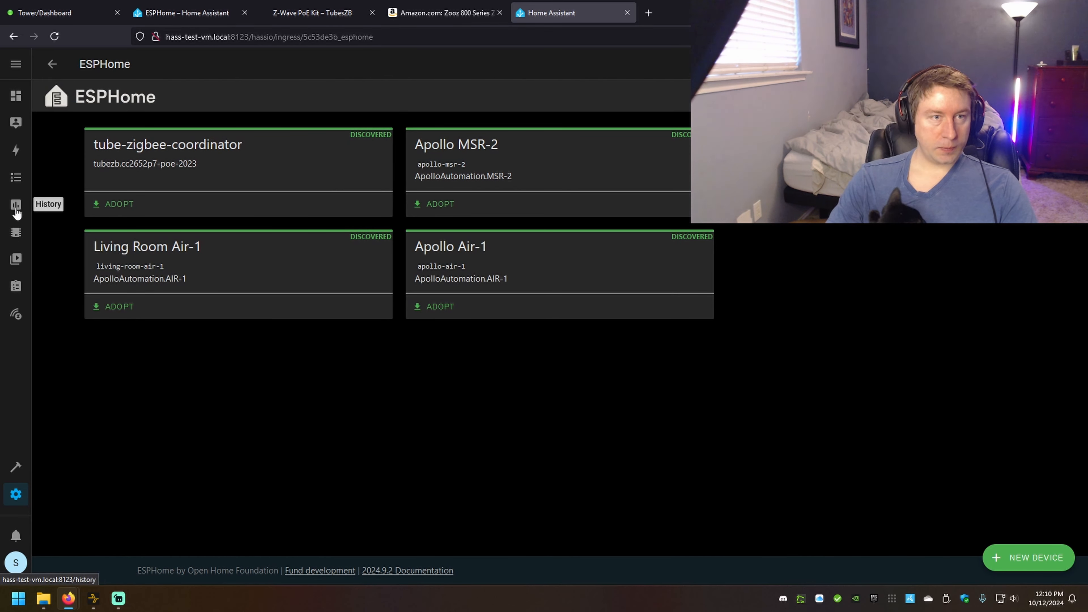
left_click(21, 238)
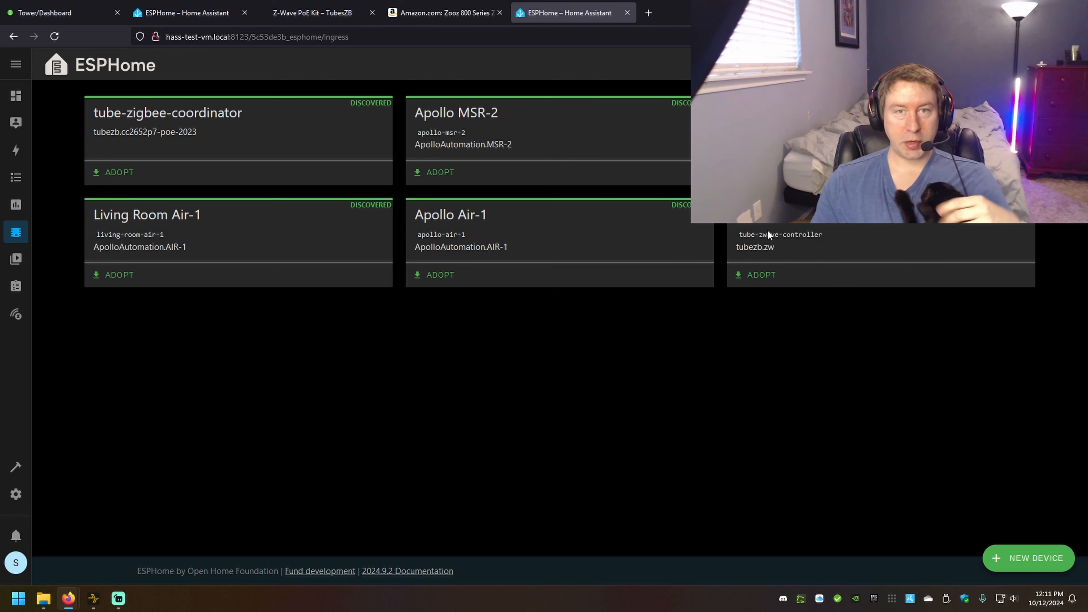
left_click(760, 275)
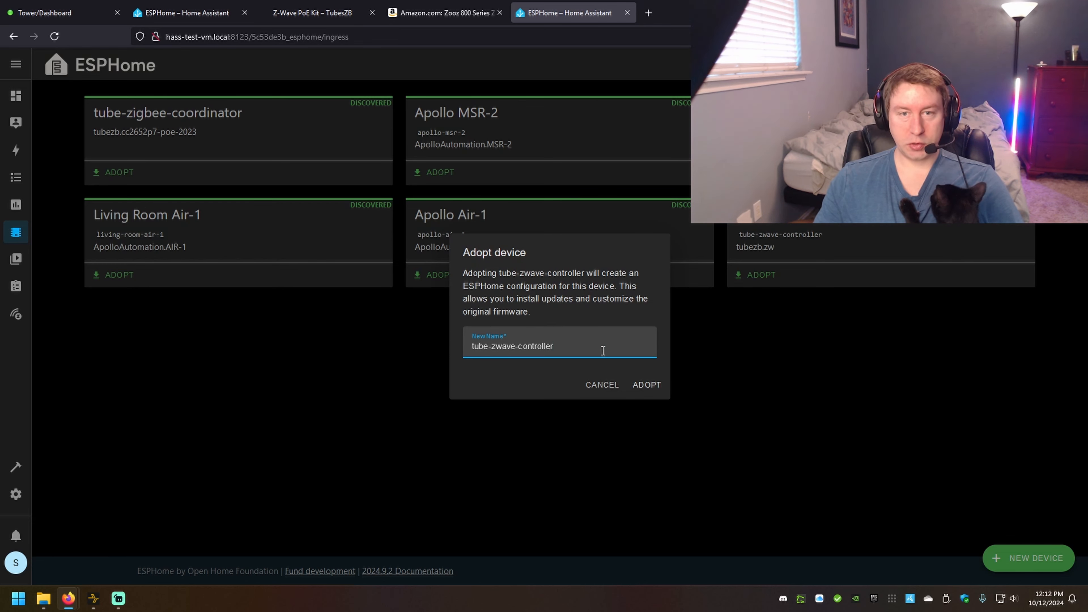
left_click_drag(603, 350, 470, 346)
left_click(577, 351)
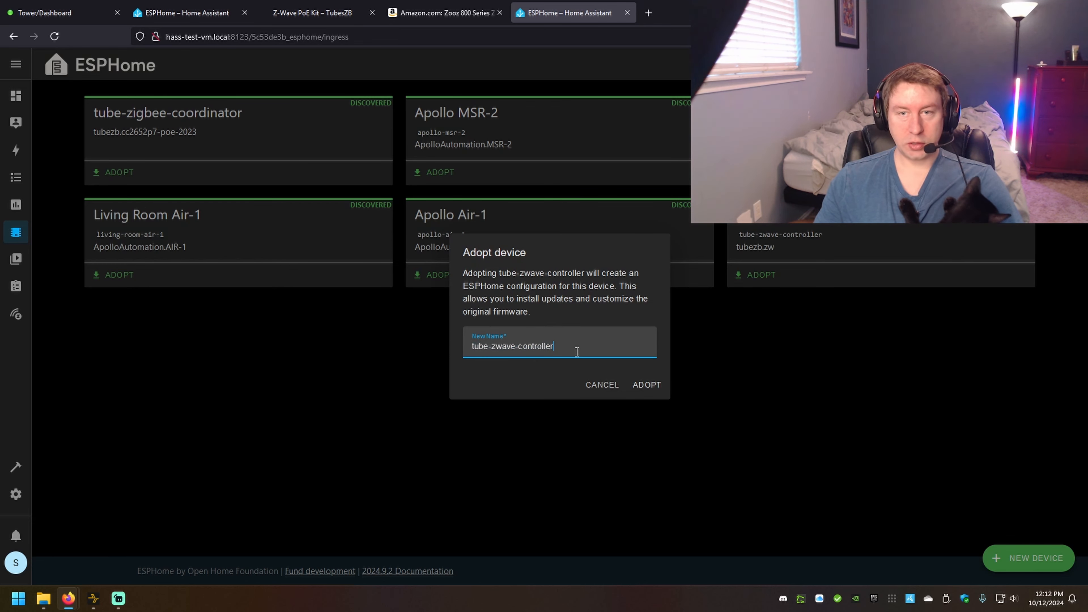
left_click(655, 386)
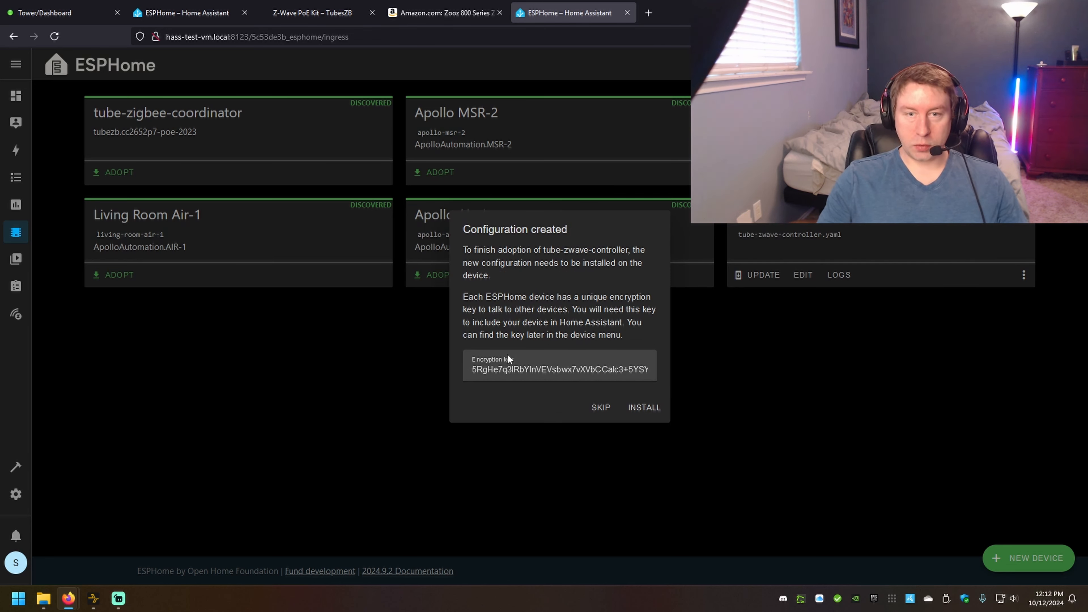
left_click(653, 413)
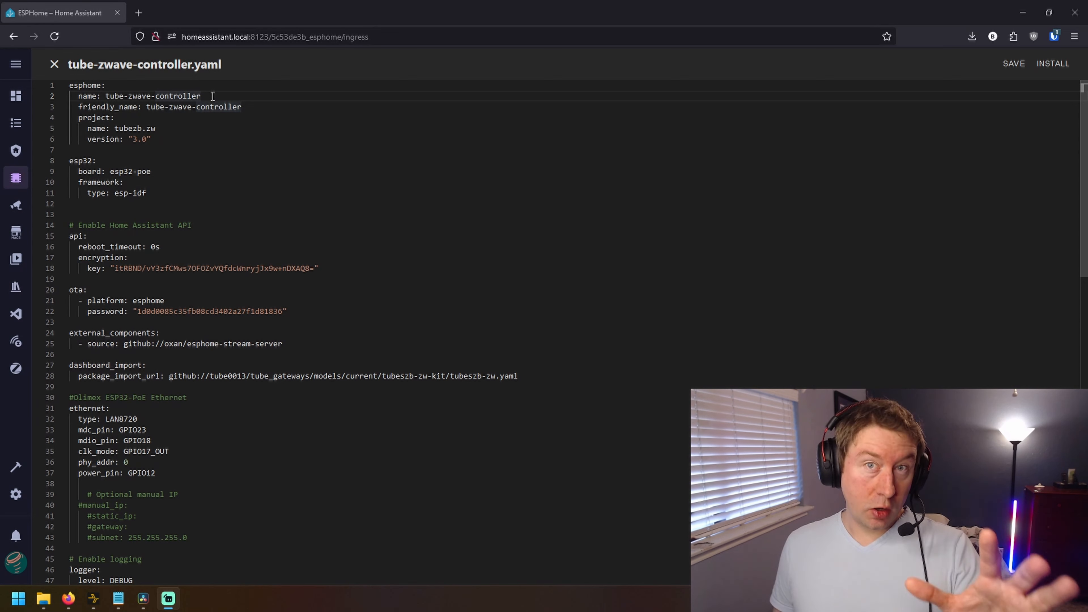
Step: Copy the node name from tube-zwave-controller.yaml and load it as an address in a new browser tab
left_click_drag(212, 96, 105, 95)
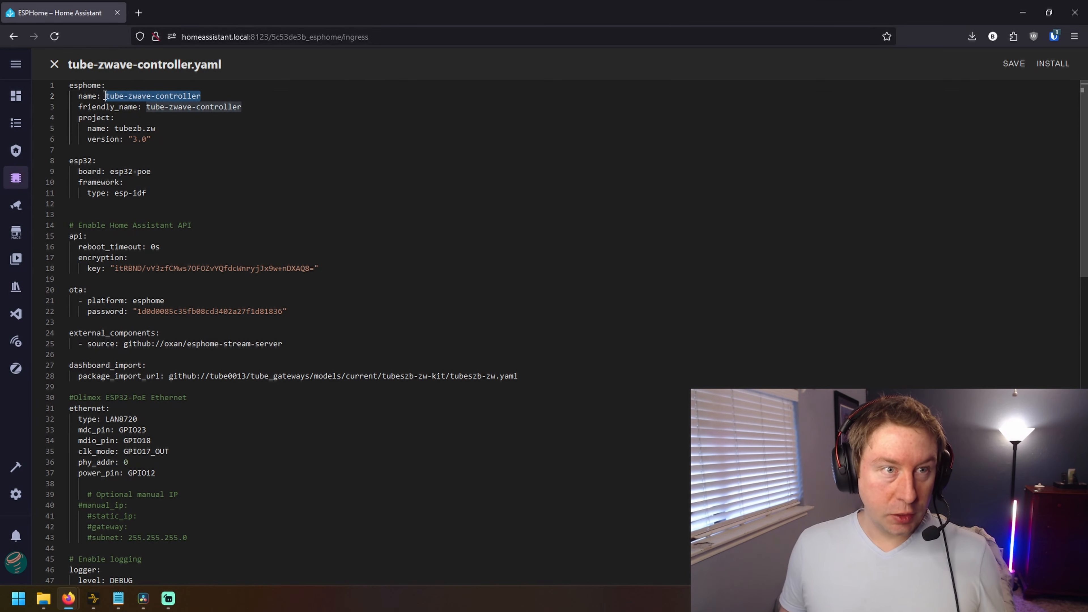
left_click(242, 95)
mouse_move(82, 95)
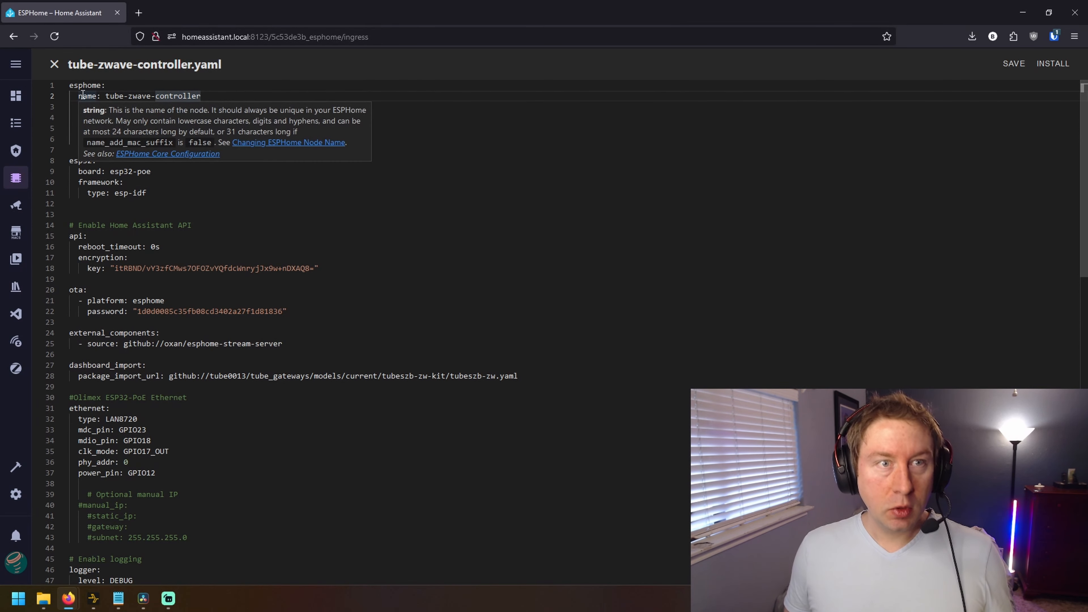
left_click_drag(201, 96, 105, 96)
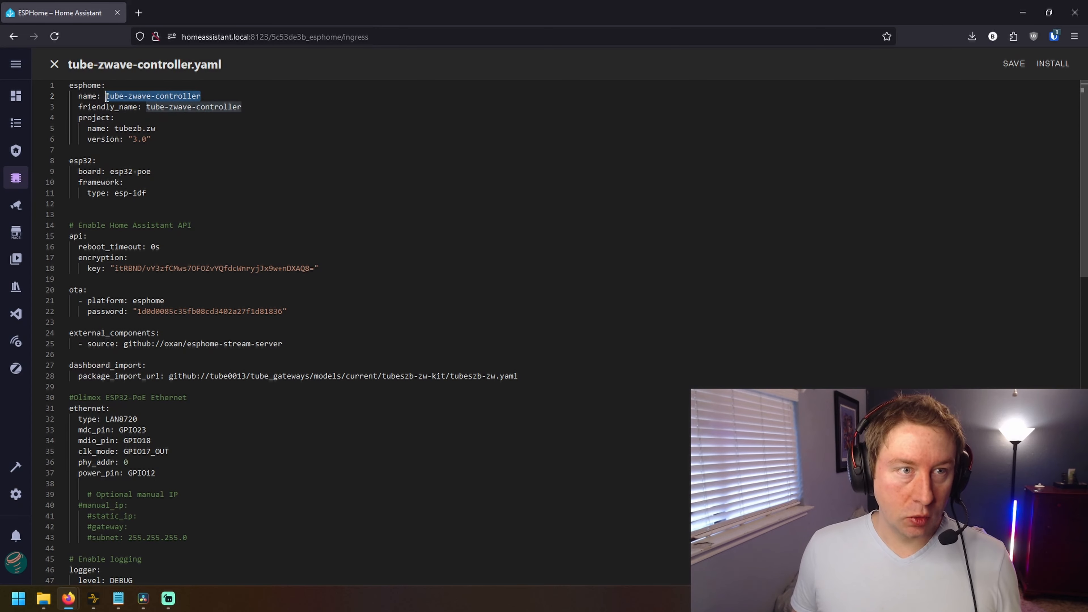
key("ctrl+c")
left_click(139, 13)
key("ctrl+v")
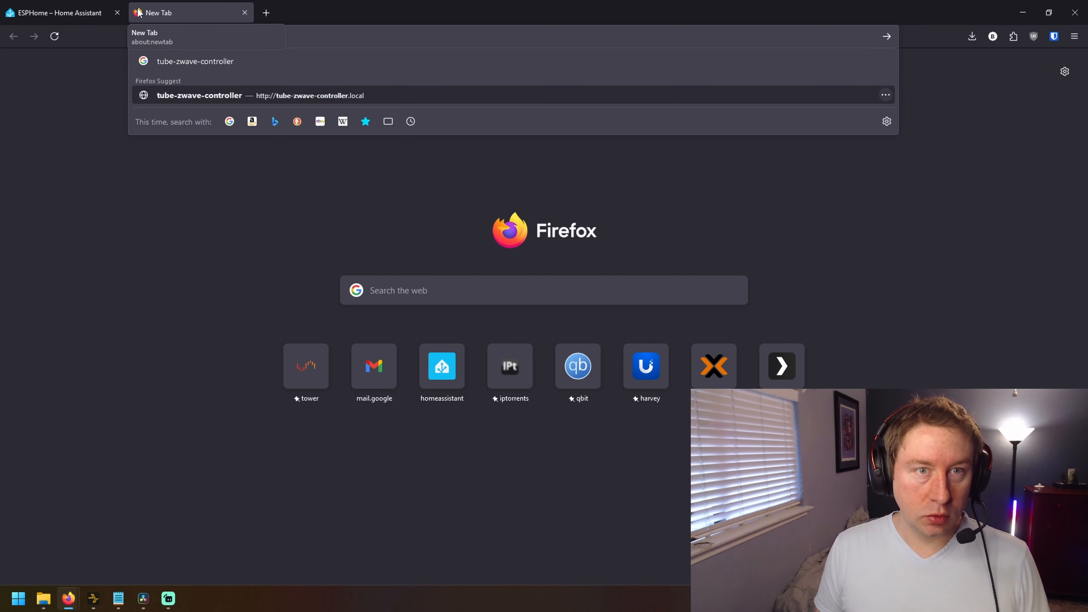
key("Return")
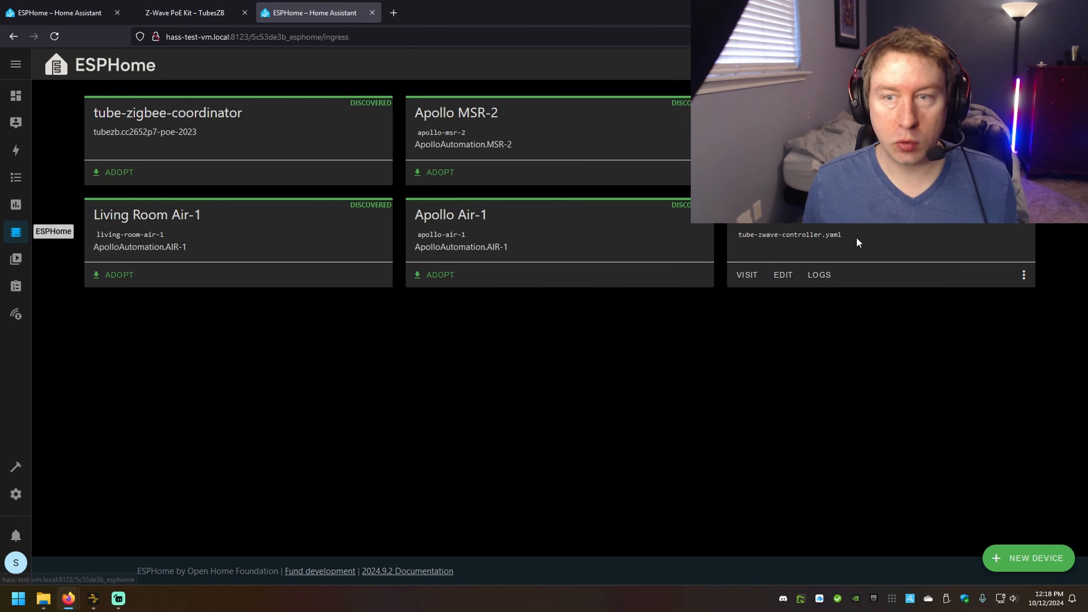
Step: Copy the API encryption key from the tube-zwave-controller configuration and close the editor
left_click(791, 287)
left_click(330, 201)
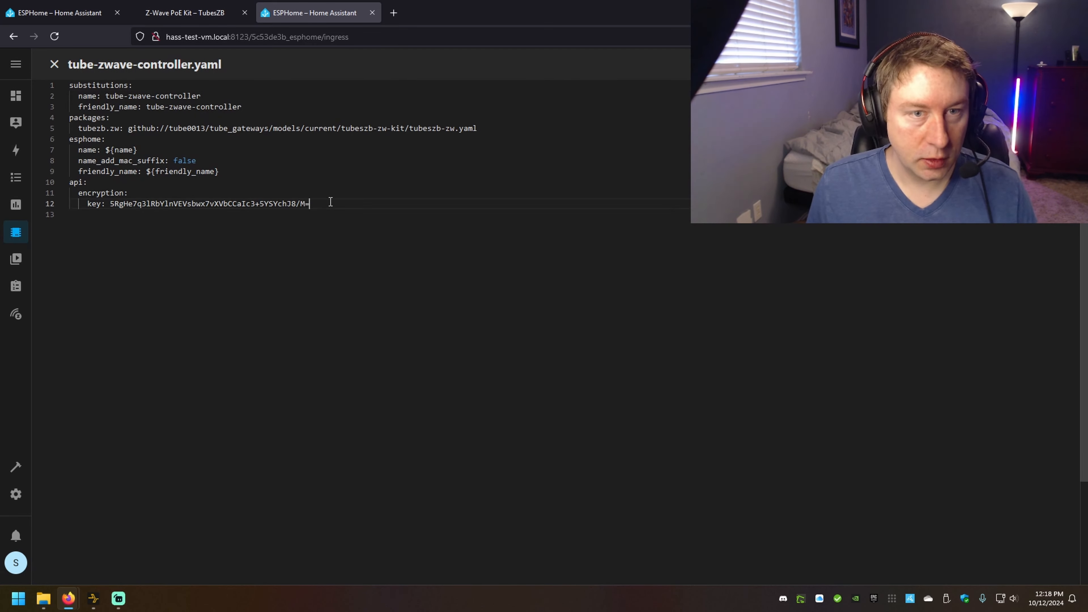
left_click_drag(330, 201, 110, 205)
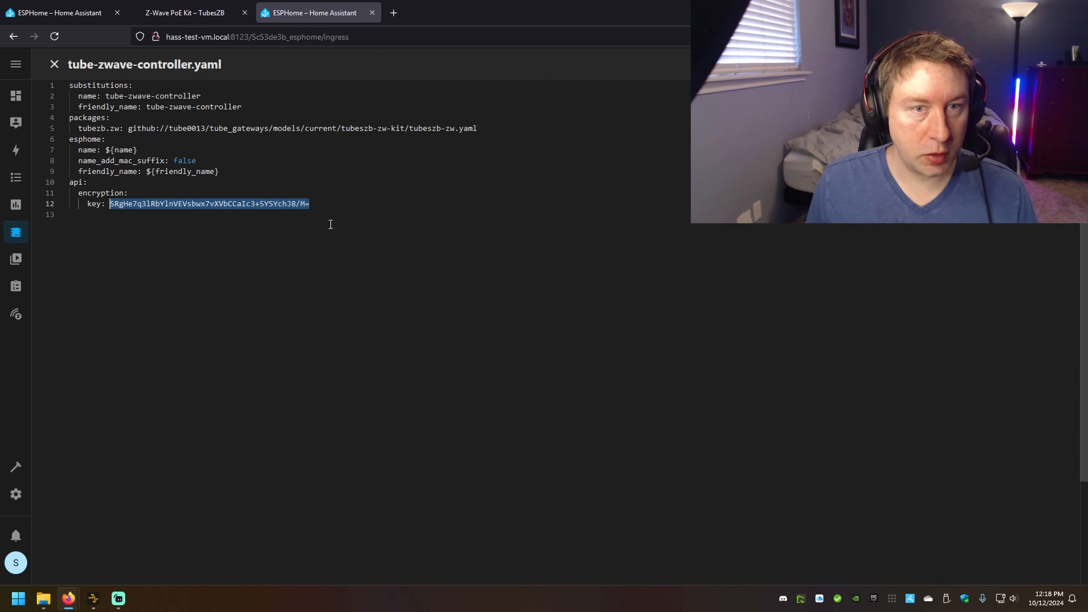
left_click(54, 65)
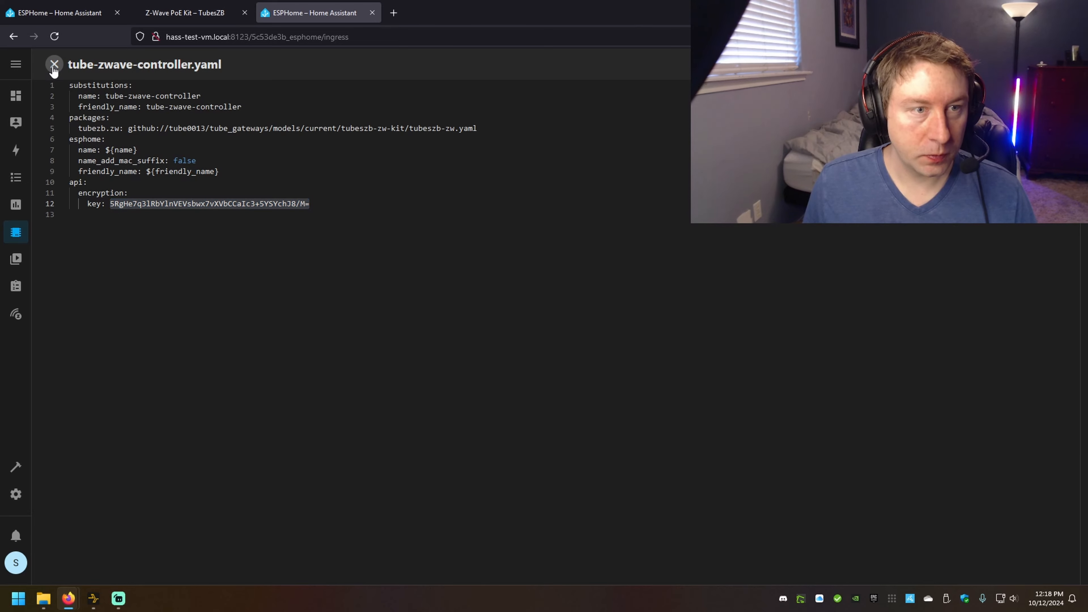
Step: Configure the discovered tube-zwave-controller integration in Devices & services by pasting and submitting its encryption key
left_click(15, 494)
left_click(474, 164)
scroll(183, 304, "down", 5)
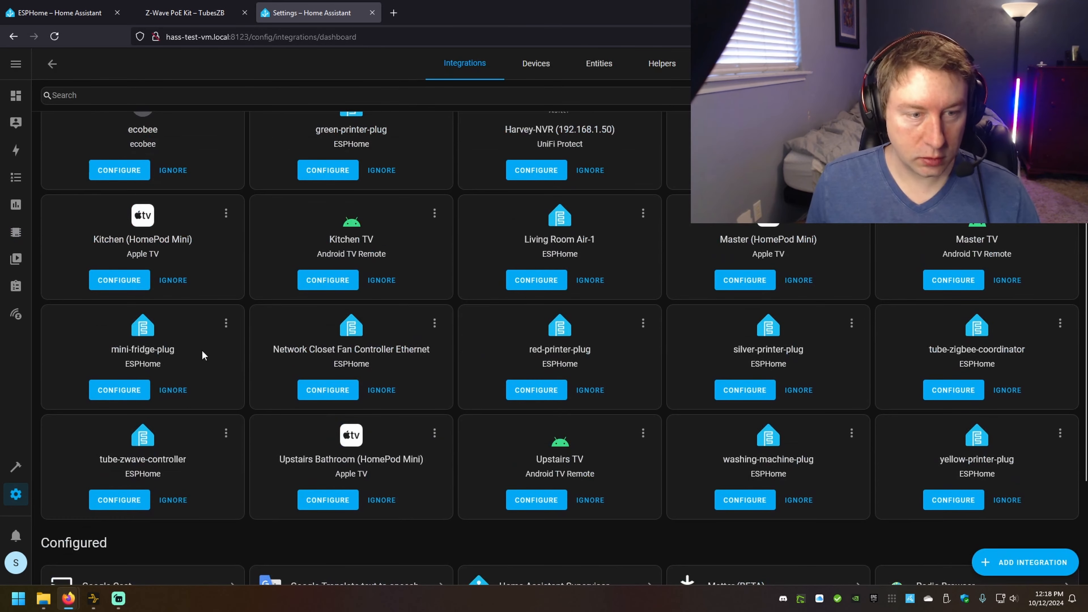
left_click_drag(108, 345, 195, 346)
left_click(195, 347)
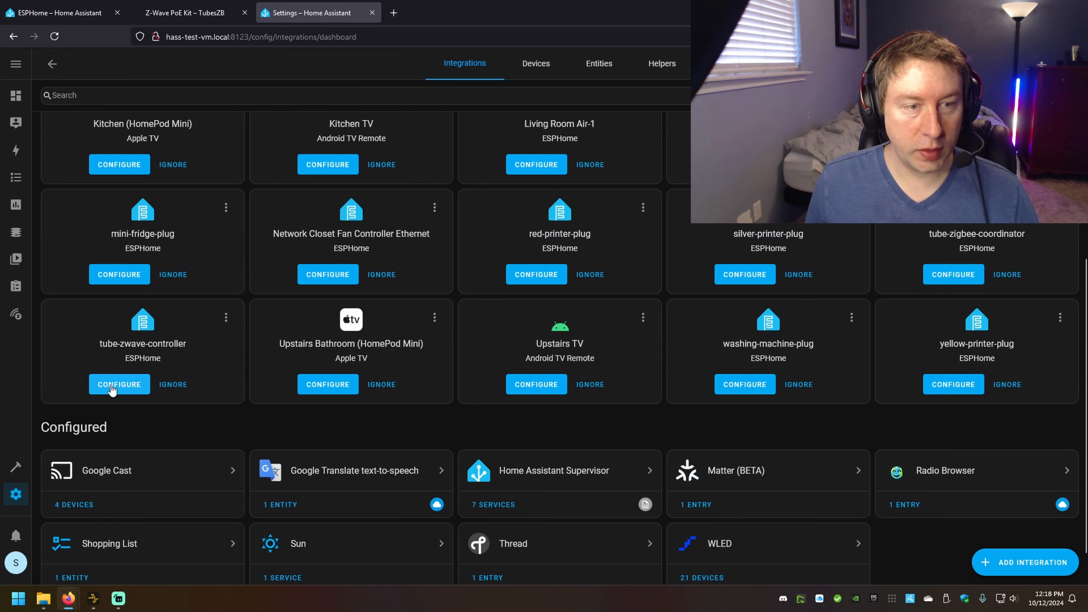
left_click(112, 387)
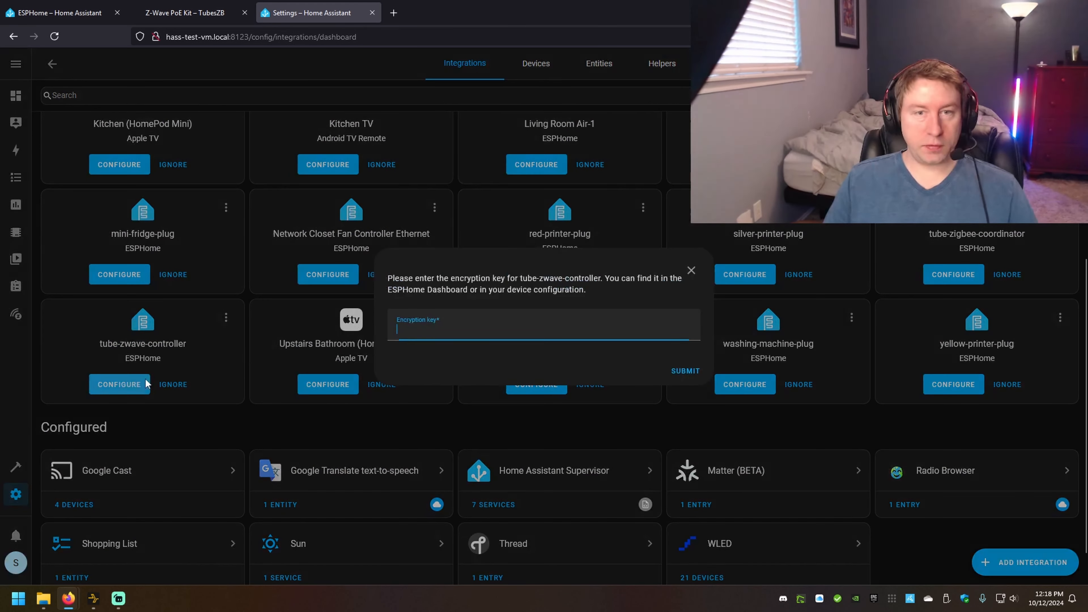
key("ctrl+v")
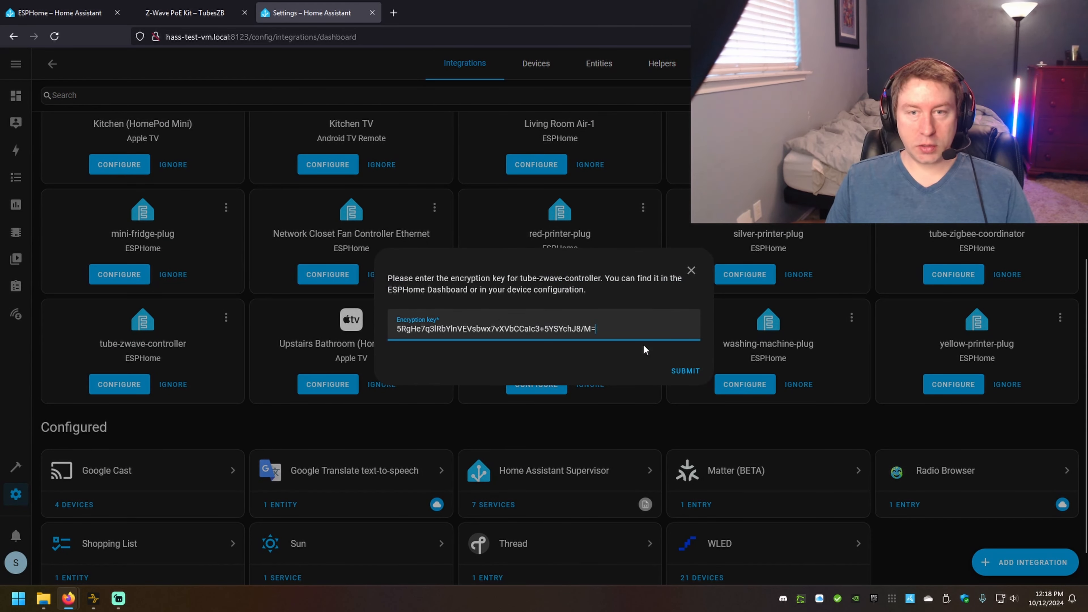
left_click(686, 372)
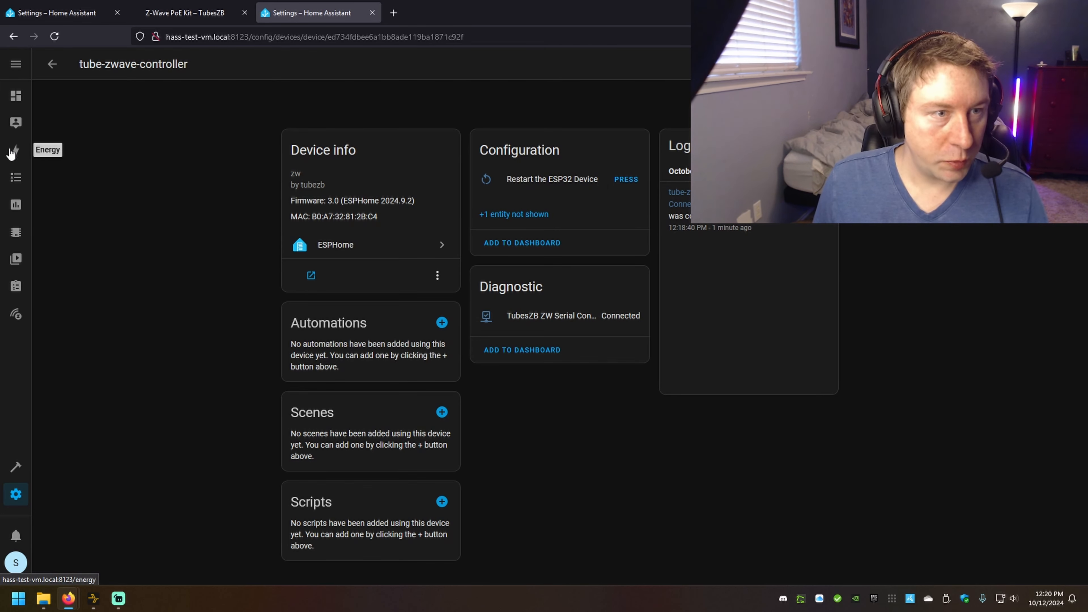
Step: View the tube-zwave-controller's own web page from the ESPHome dashboard, then return to the dashboard
left_click(16, 232)
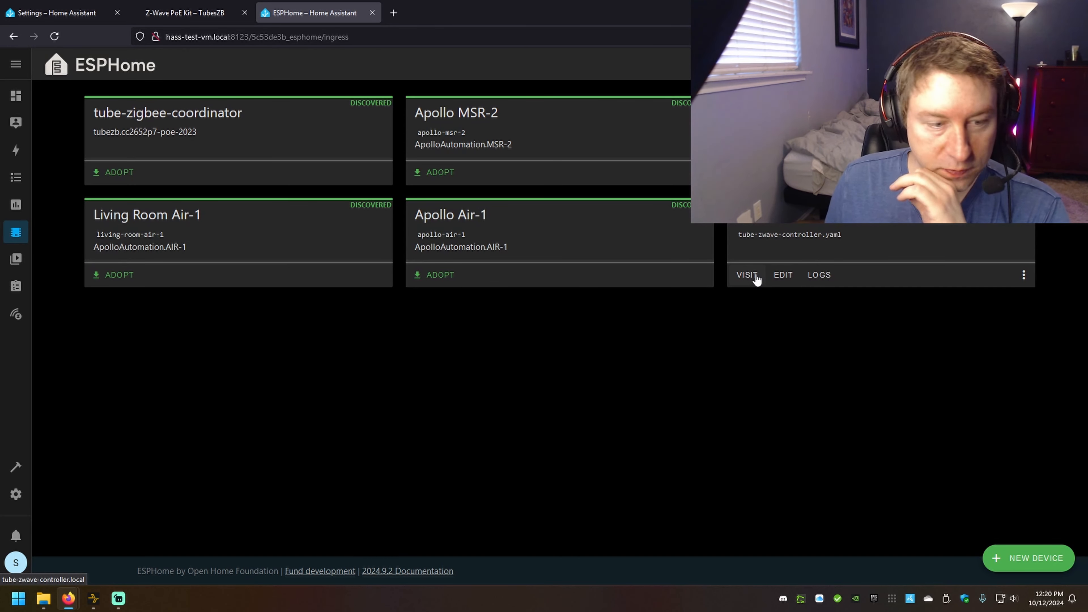
left_click(755, 278)
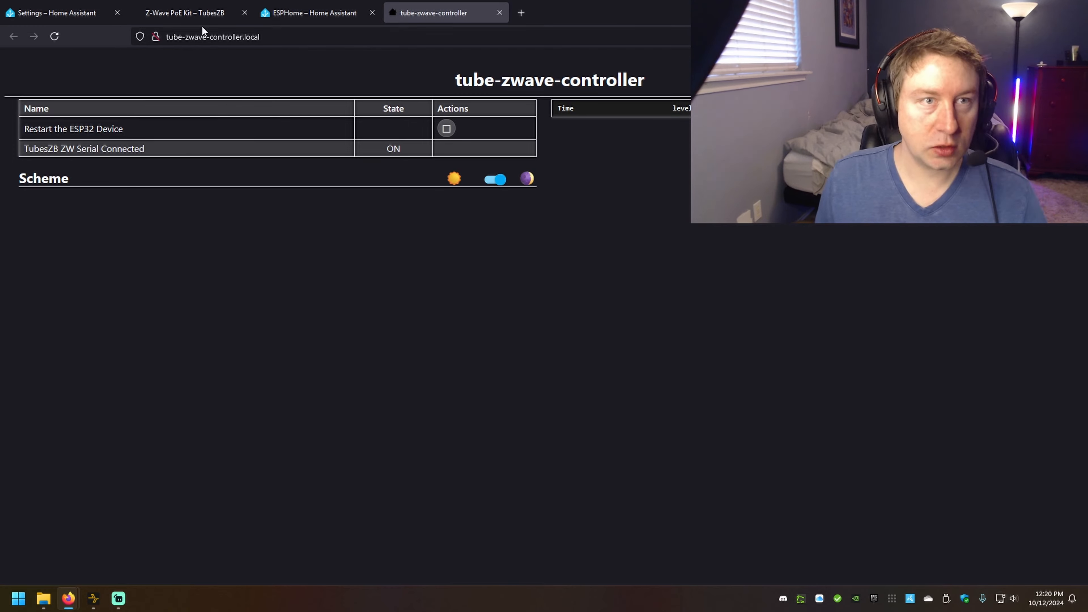
left_click(314, 13)
left_click(185, 13)
left_click(327, 14)
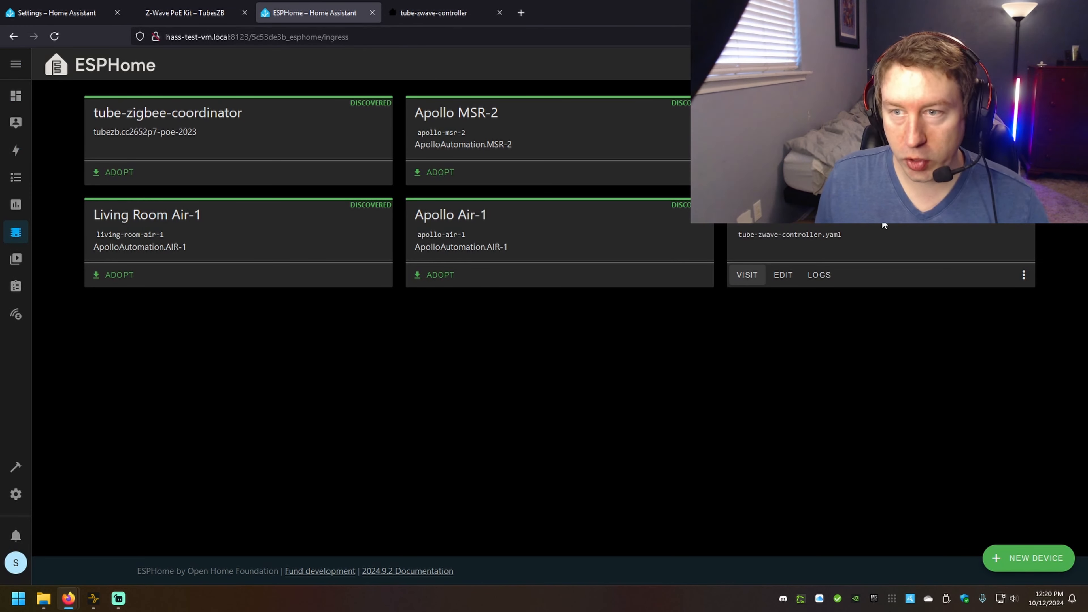
Step: Examine the tube-zwave-controller web page, checking its local address and the TubesZB ZW Serial Connected entry
left_click(450, 13)
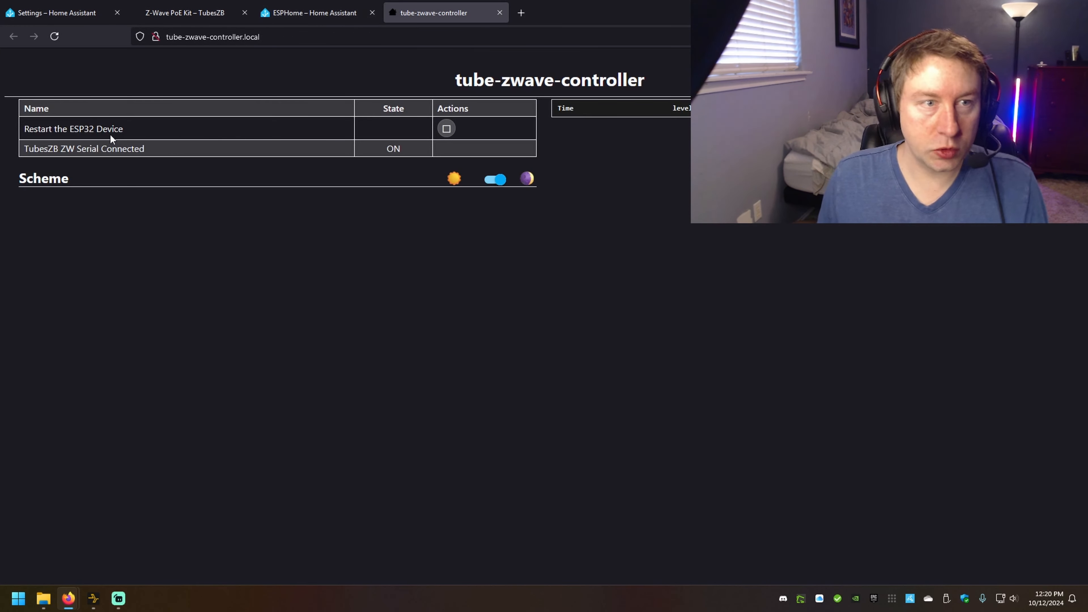
left_click(315, 12)
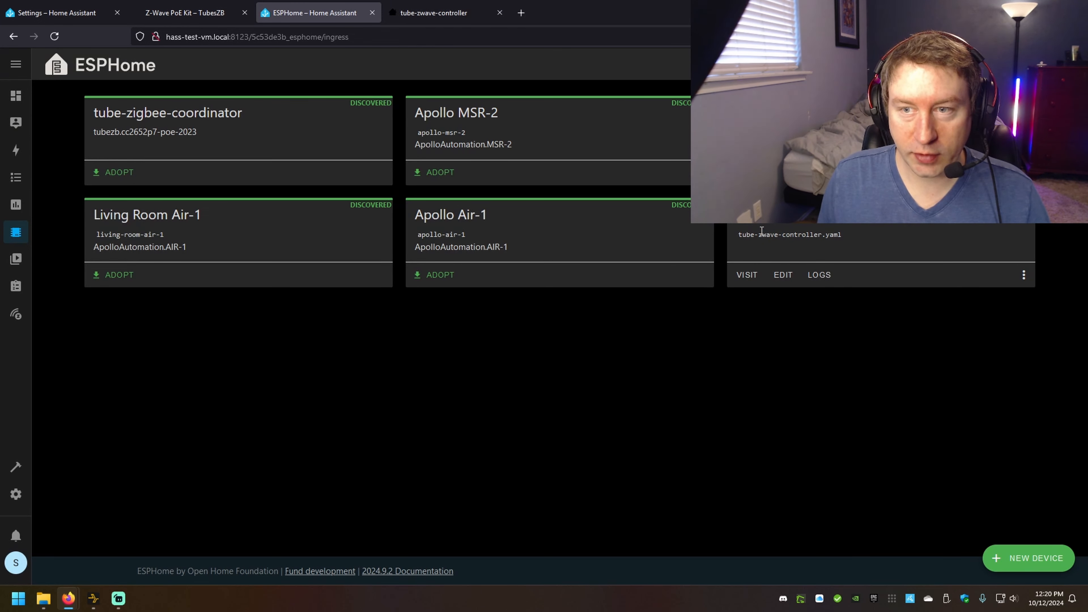
left_click(467, 13)
left_click_drag(255, 37, 163, 36)
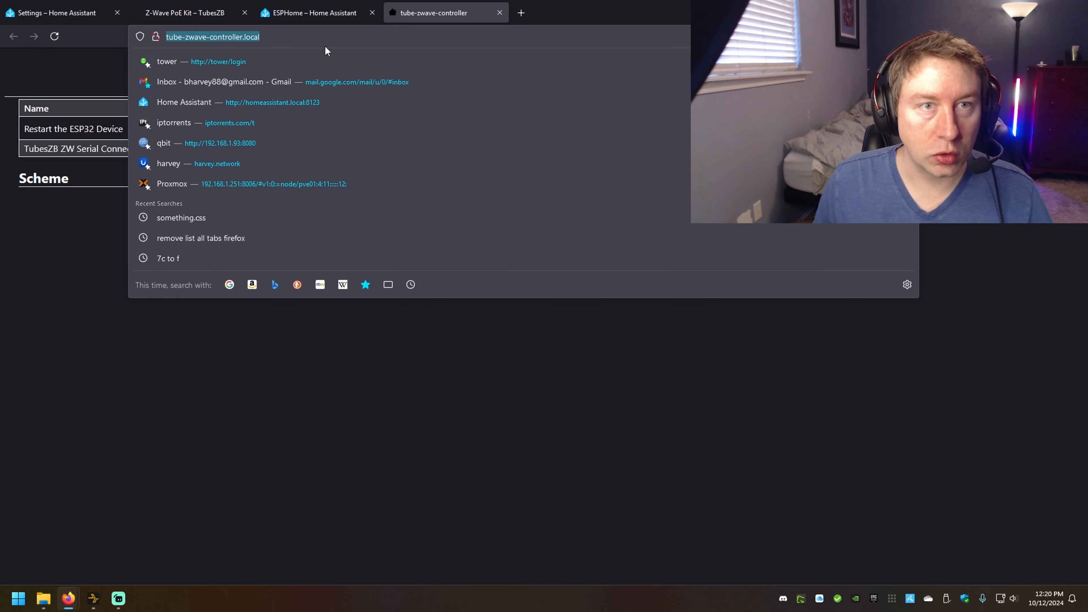
left_click(354, 35)
left_click(304, 388)
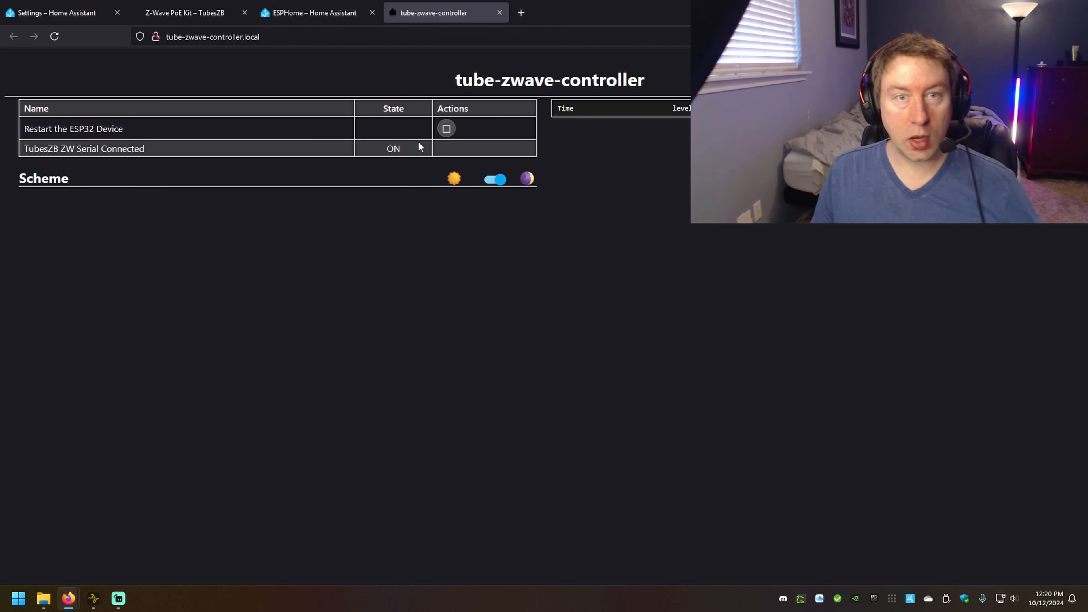
left_click_drag(137, 149, 17, 146)
left_click(17, 142)
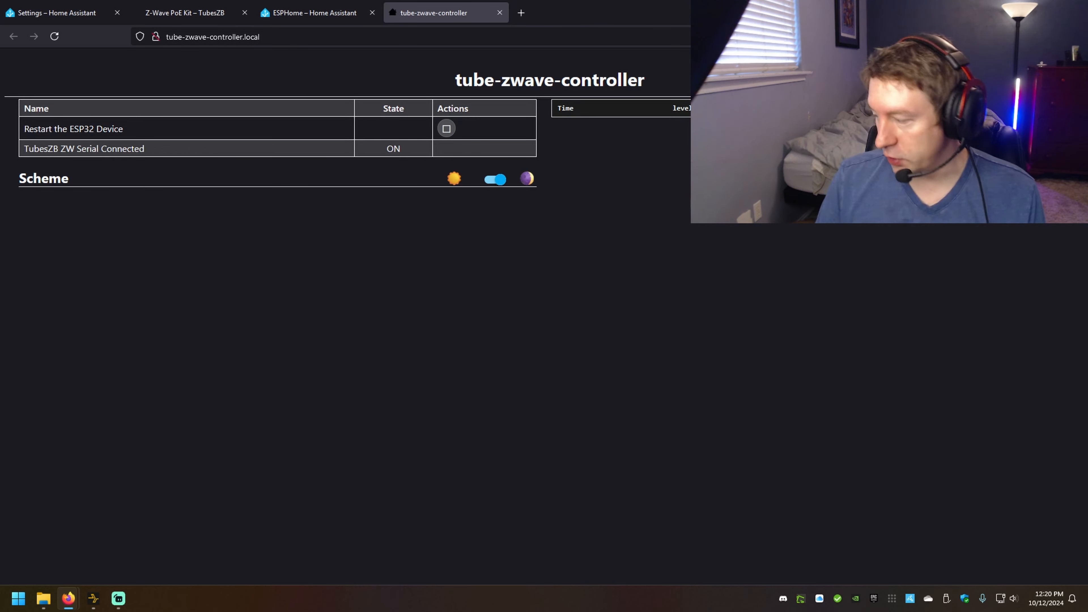
Step: Open the Z-Wave section of the Z-Wave JS settings on the test instance and show the Serial Port value
left_click(318, 4)
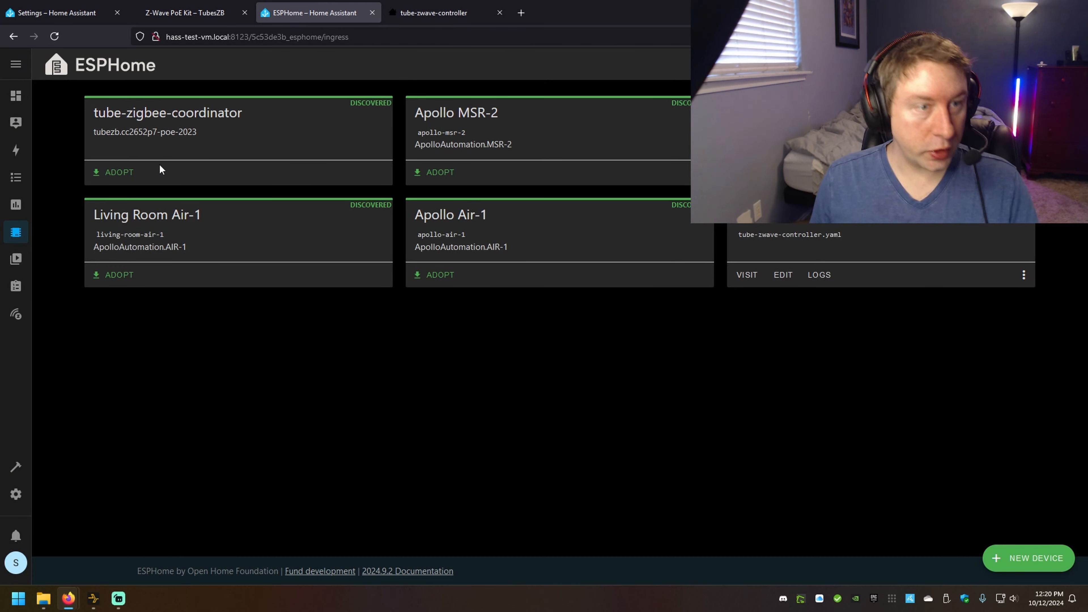
left_click(20, 316)
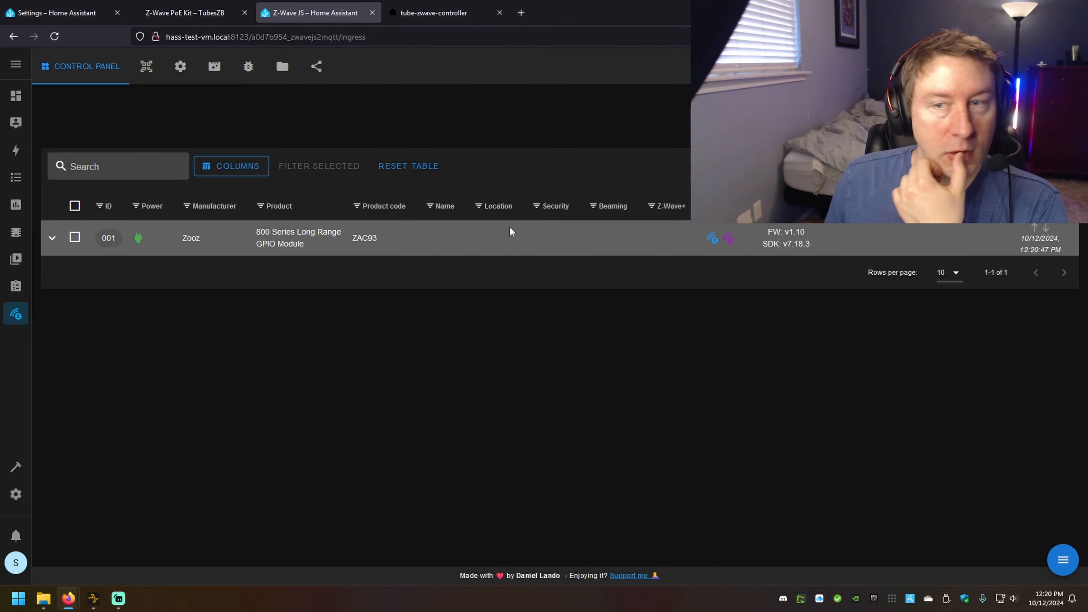
left_click(181, 75)
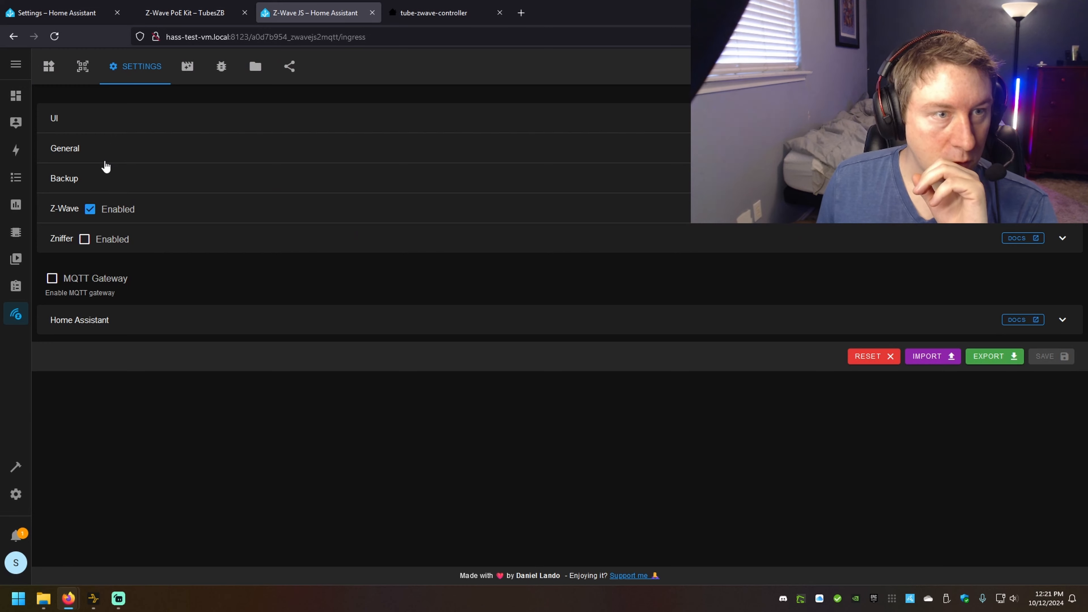
left_click(163, 210)
left_click(218, 253)
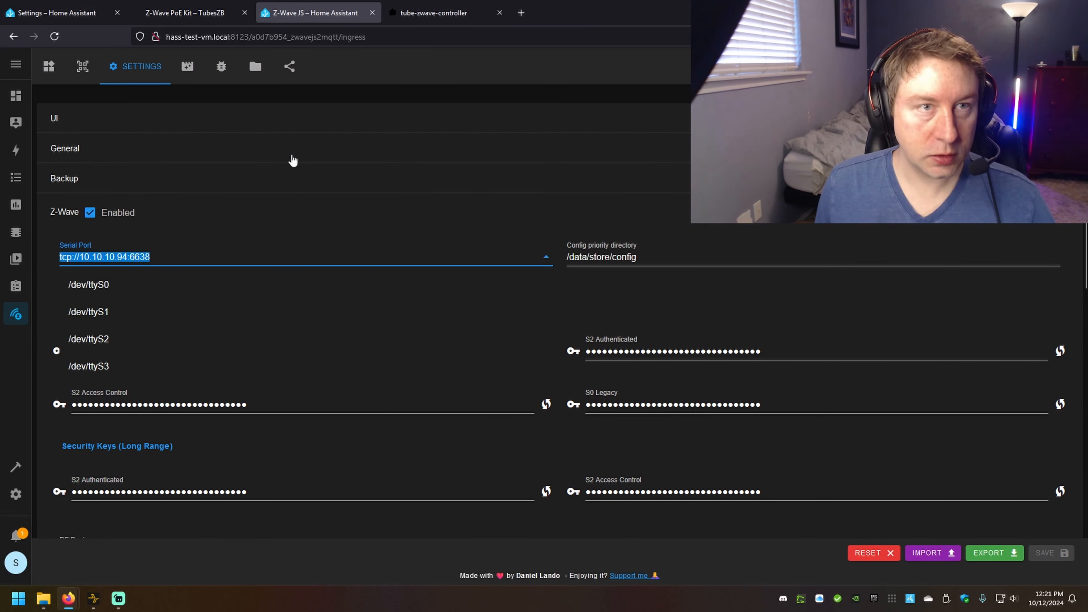
Step: Examine the Z-Wave section of the Z-Wave JS settings on the homeassistant.local instance
left_click(64, 13)
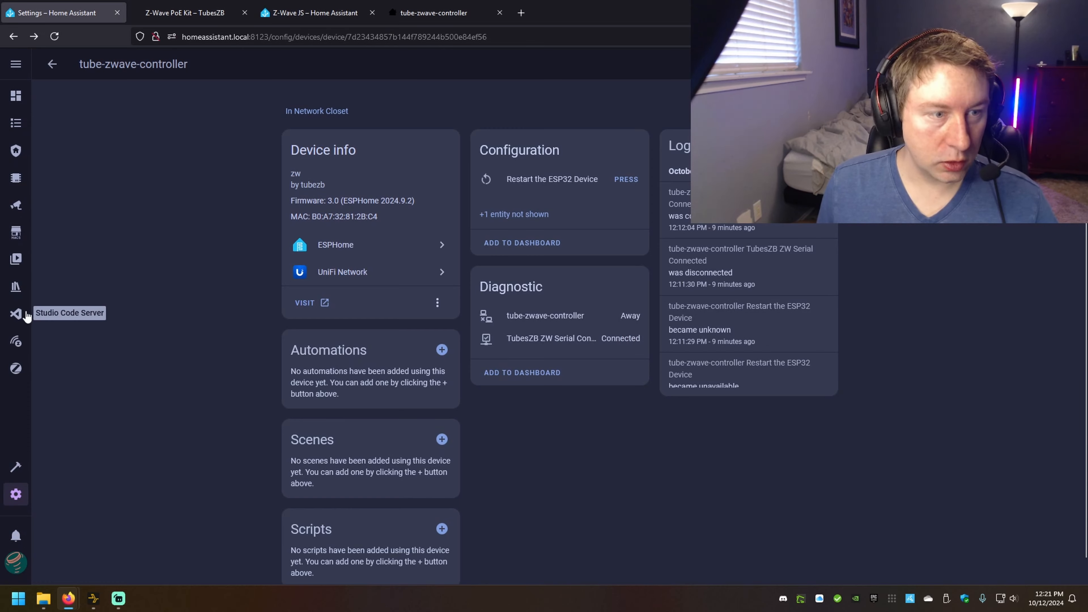
left_click(16, 341)
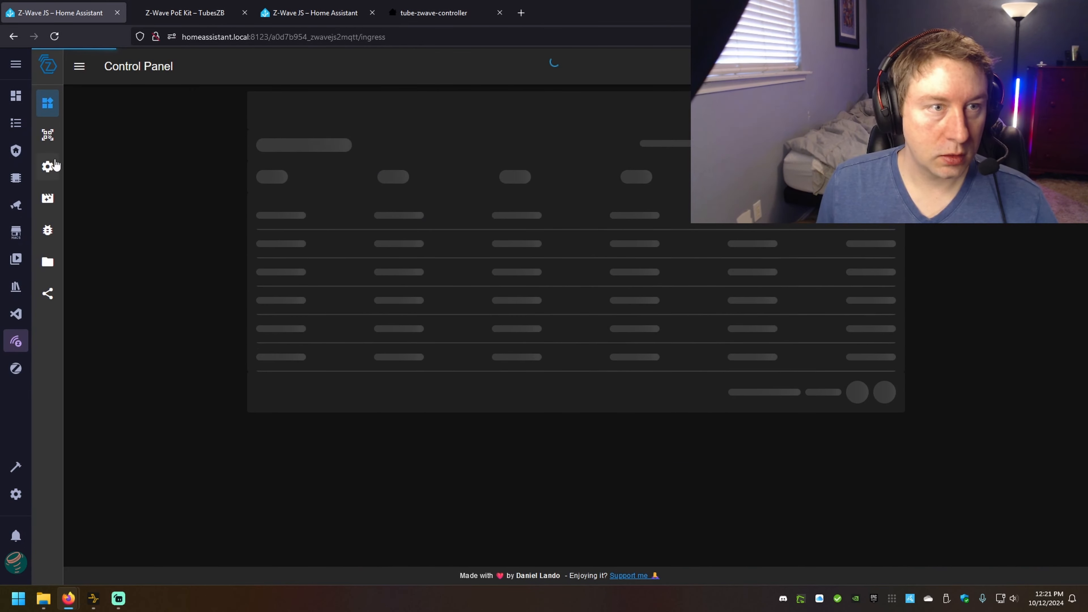
left_click(54, 165)
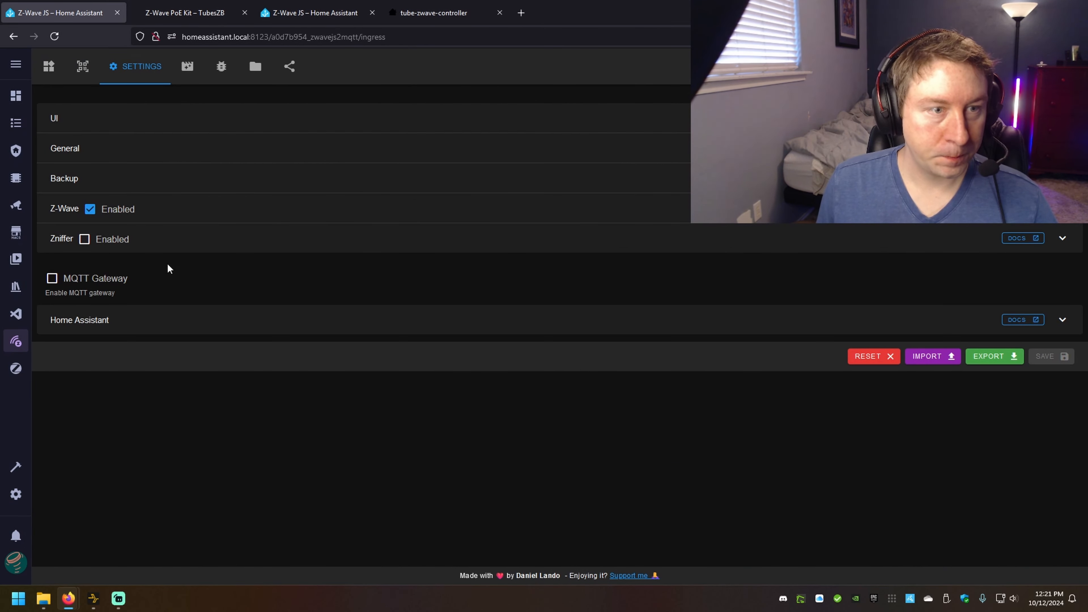
left_click(183, 204)
scroll(192, 211, "down", 3)
scroll(192, 211, "up", 2)
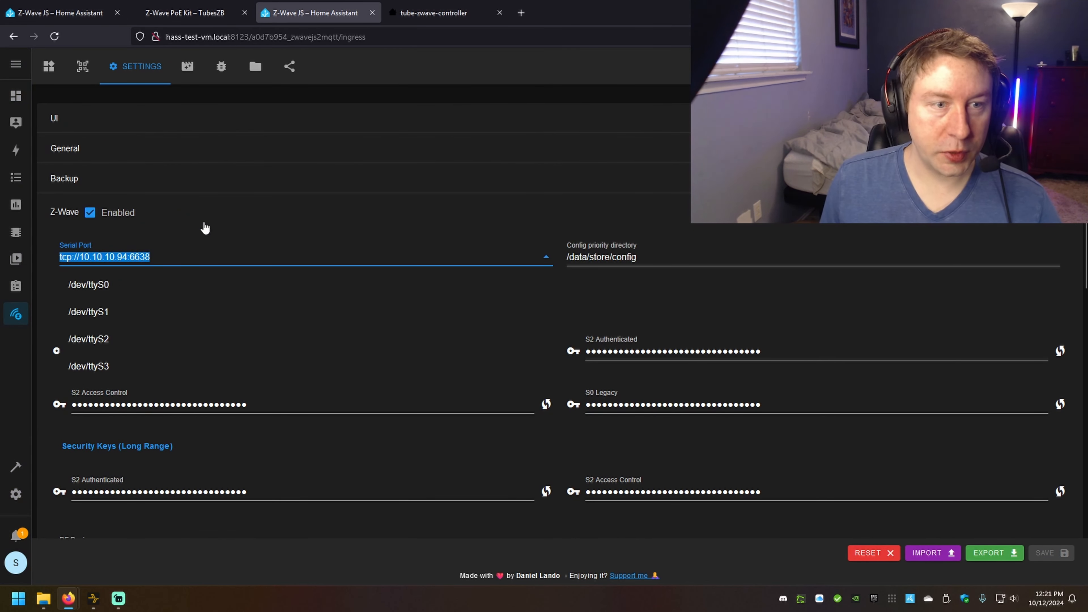
Step: Examine the Serial Port value on the test instance, checking its tcp prefix, IP address and port number
left_click(187, 256)
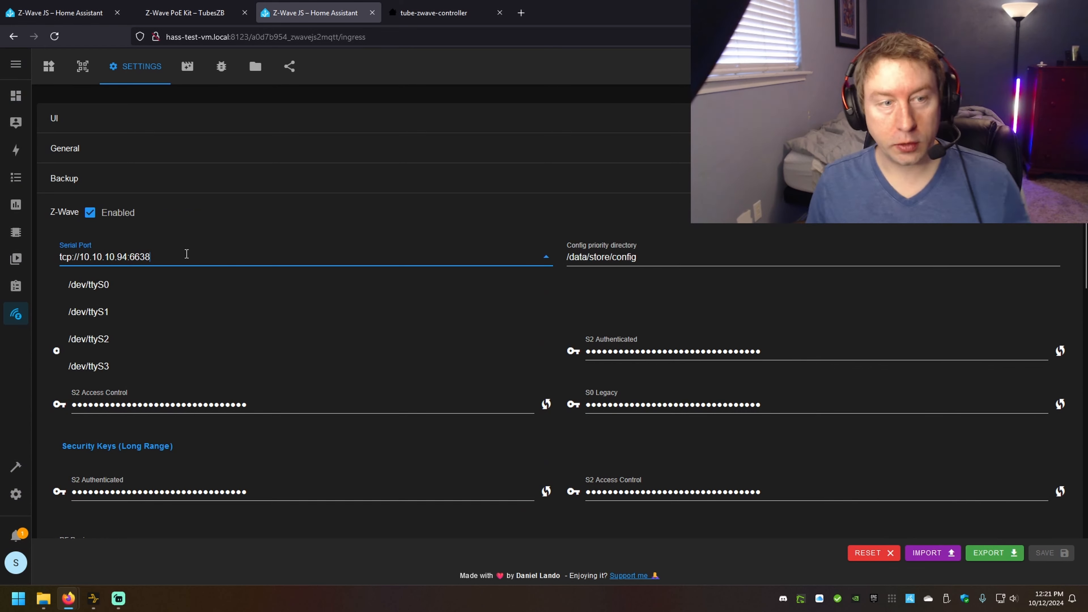
left_click_drag(194, 257, 43, 255)
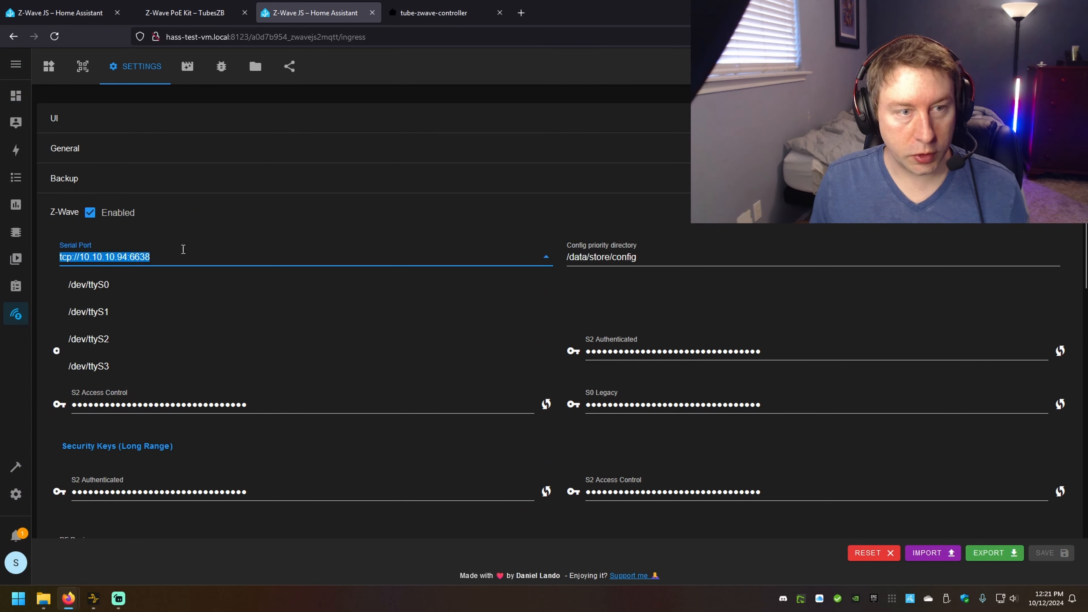
left_click(187, 256)
left_click_drag(127, 256, 85, 258)
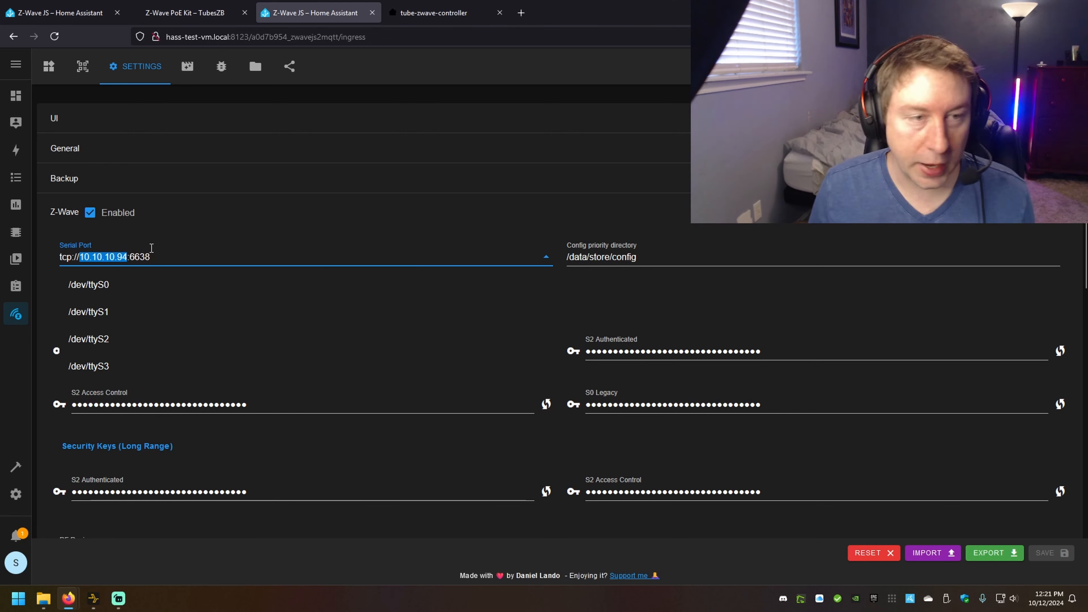
left_click(127, 255)
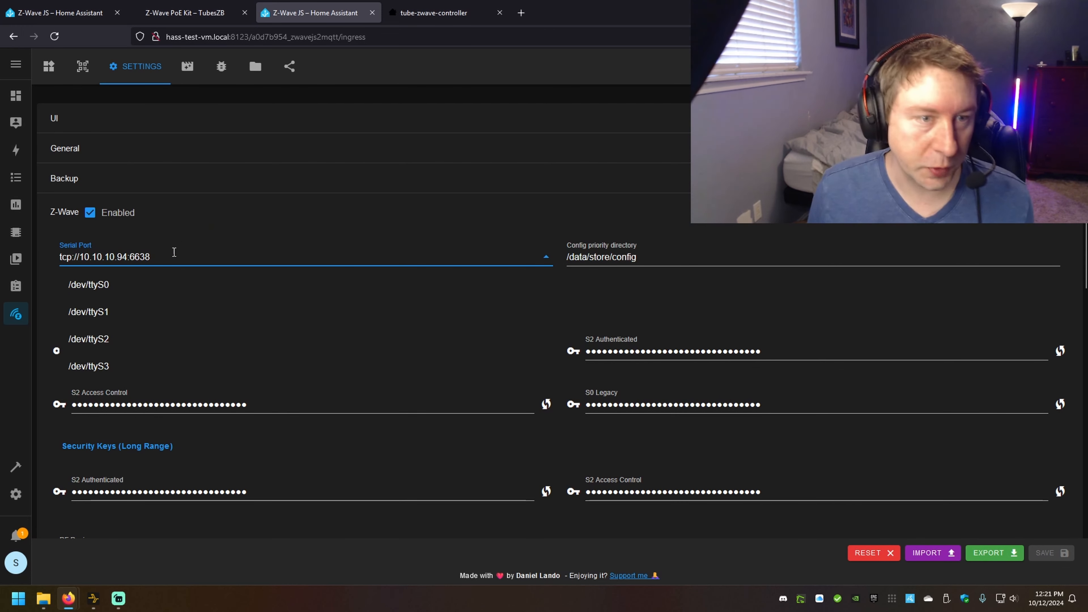
left_click(128, 257)
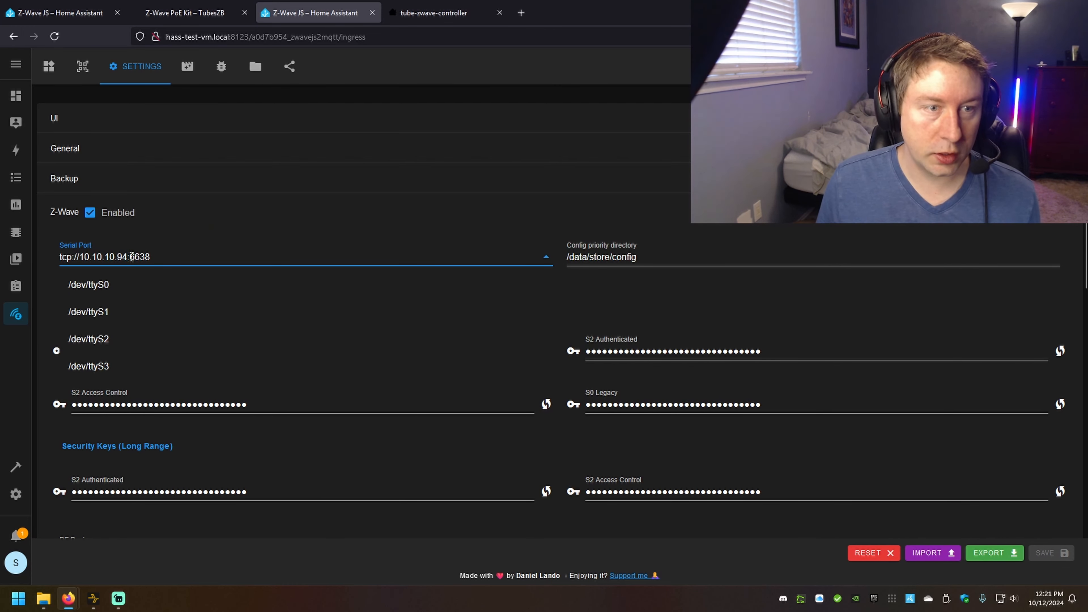
left_click(188, 258)
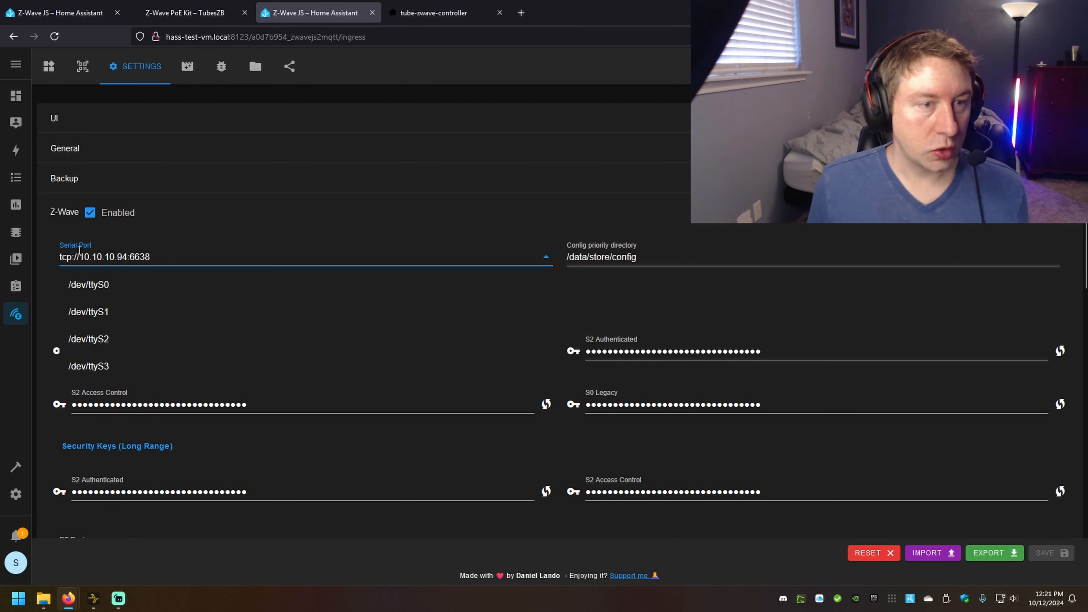
left_click_drag(234, 255, 26, 257)
left_click(210, 254)
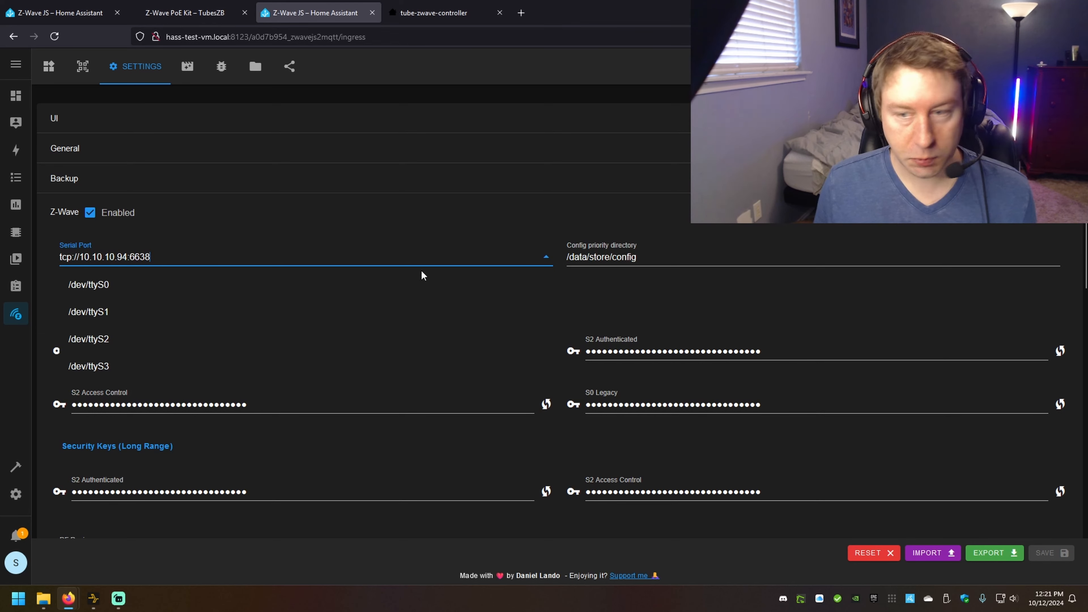
left_click_drag(205, 258, 26, 258)
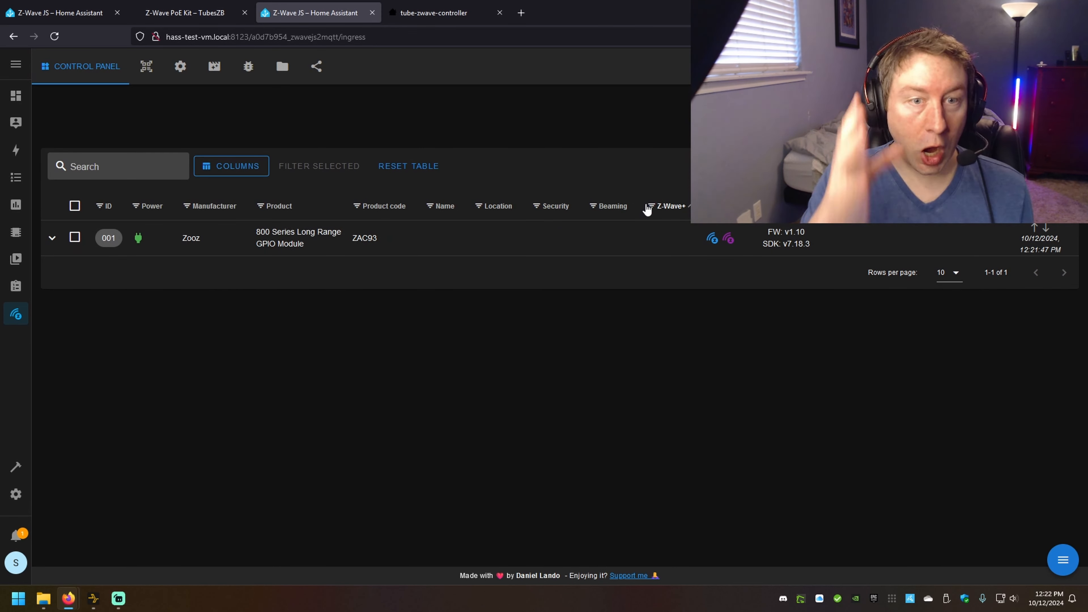
Step: Expand the Zooz ZAC93 controller node in the Z-Wave JS control panel and review its firmware notice and options
left_click(651, 235)
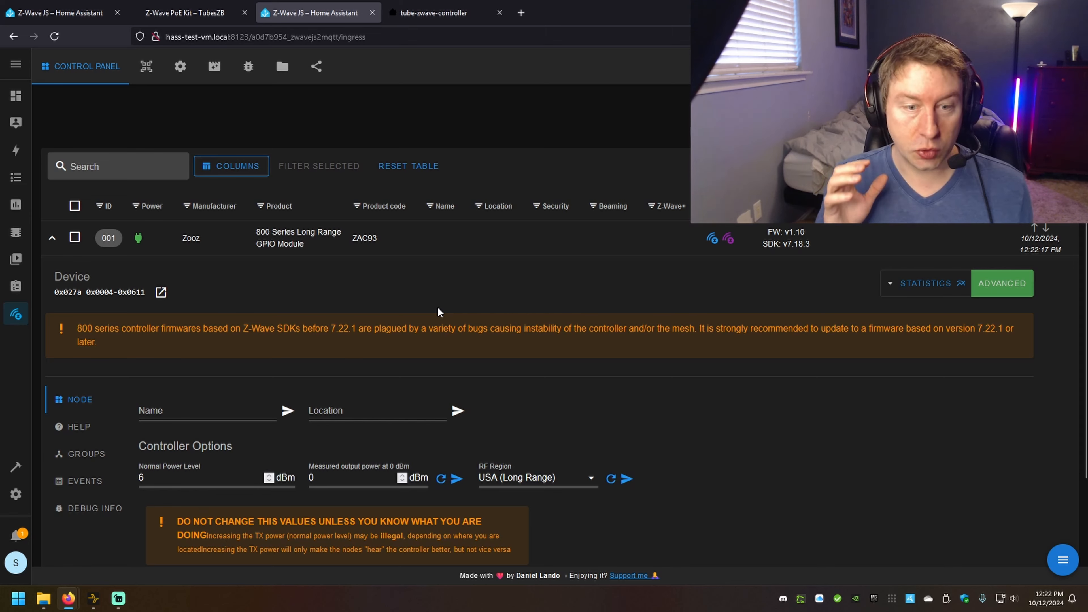
scroll(455, 275, "down", 2)
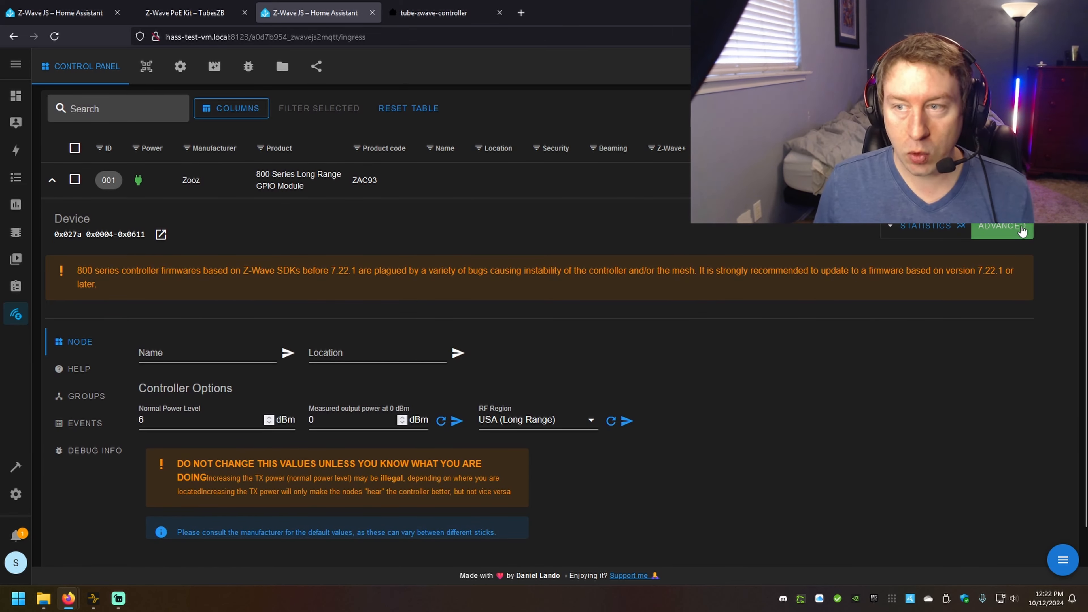
scroll(1020, 230, "up", 2)
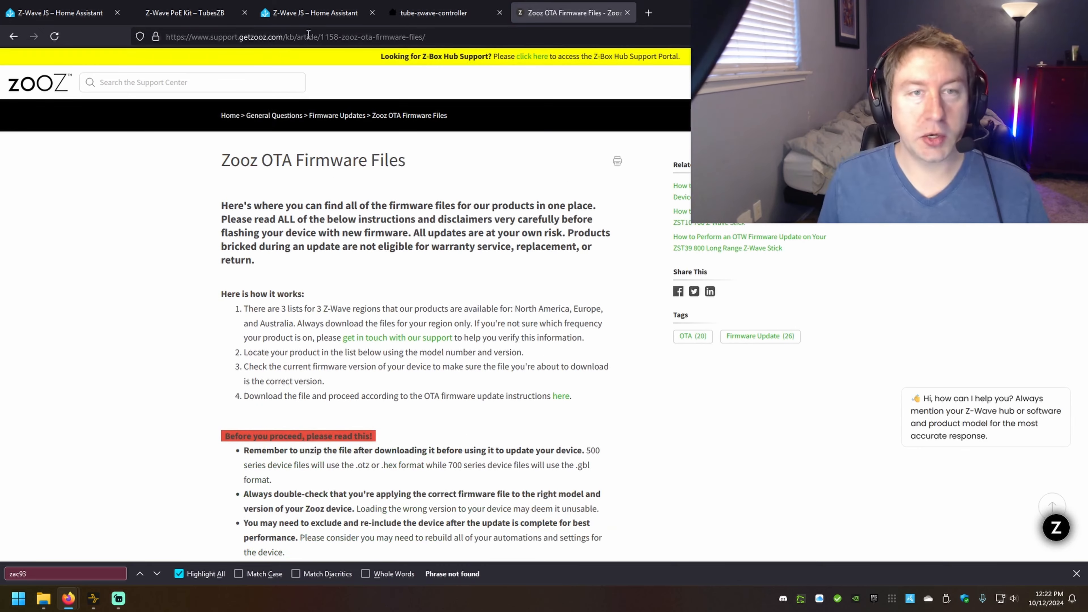
Step: Search the Zooz OTA Firmware Files page for zac93 and select the ZAC93 800 Long Range GPIO module's firmware link
scroll(319, 303, "down", 11)
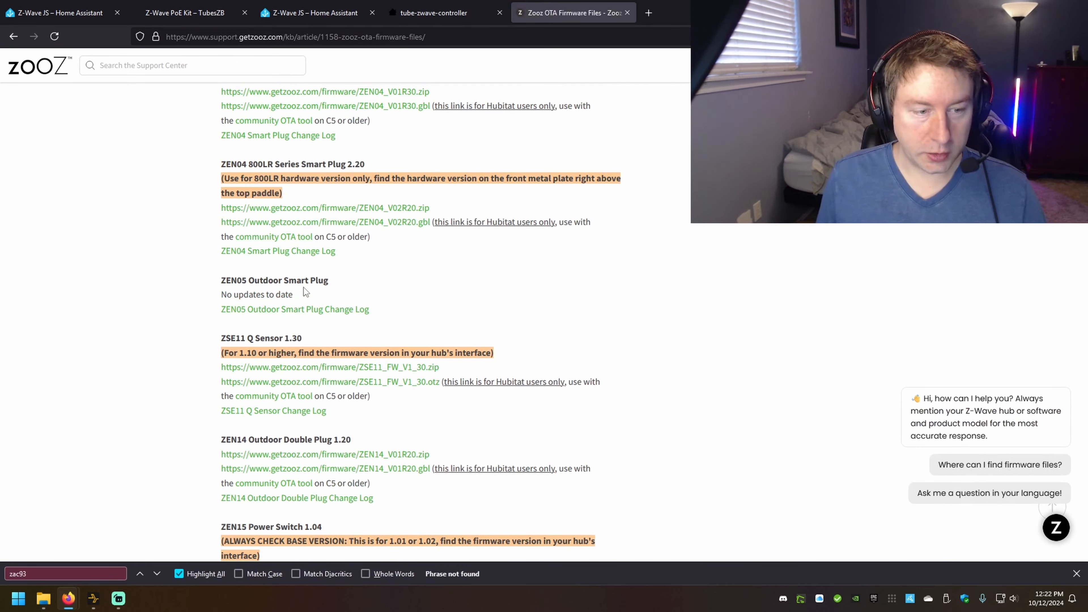
key("ctrl+f")
type("zac93")
key("Return")
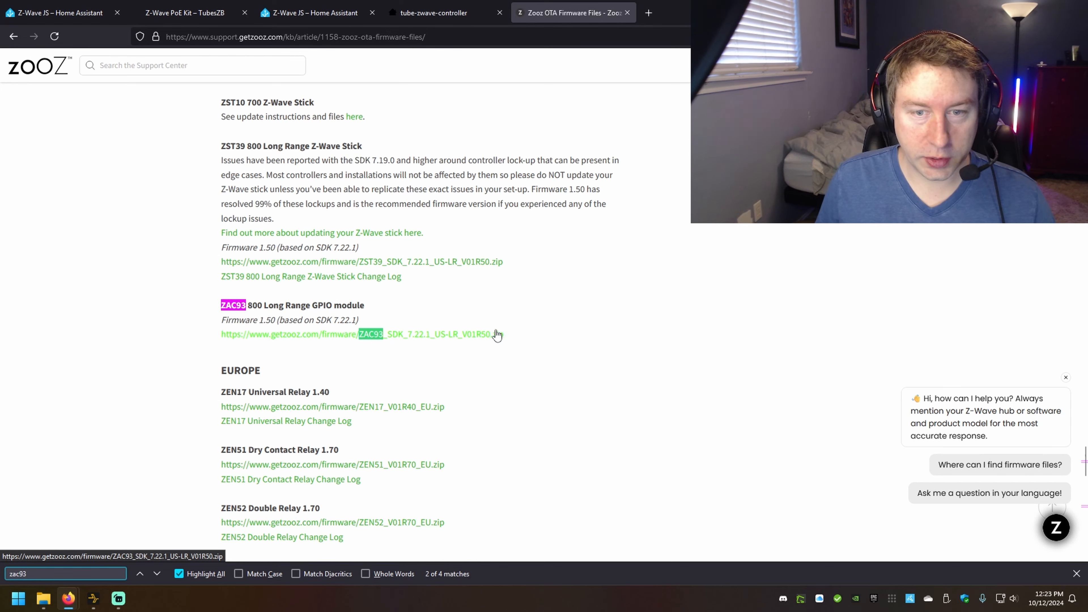
left_click_drag(504, 334, 213, 342)
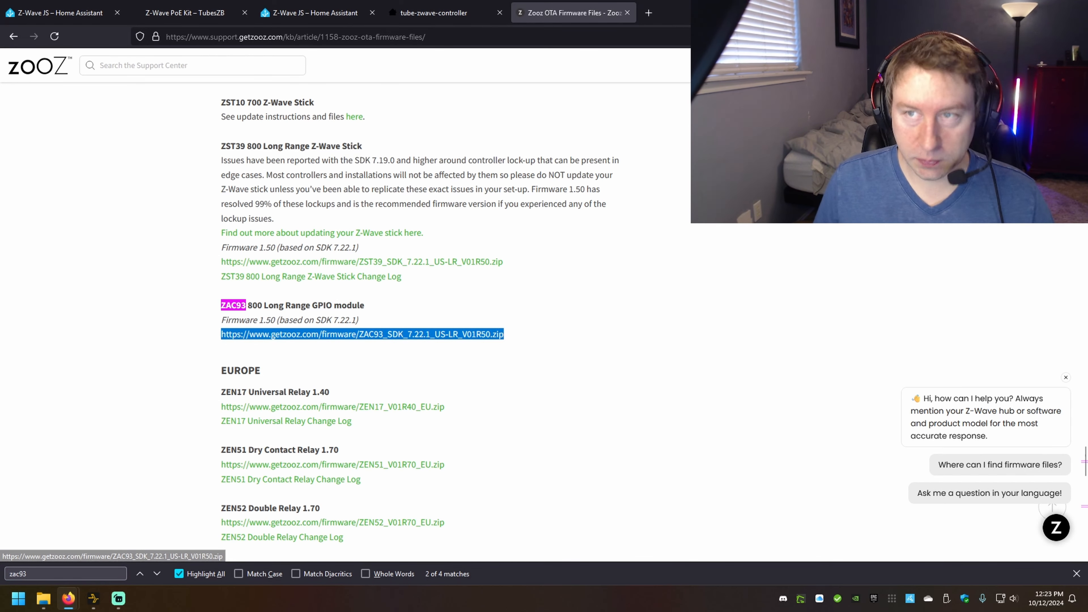
Step: Extract the ZAC93_SDK_7.22.1_US-LR_V01R50 archive in the Downloads folder into a folder of the same name
left_click_drag(352, 85, 350, 61)
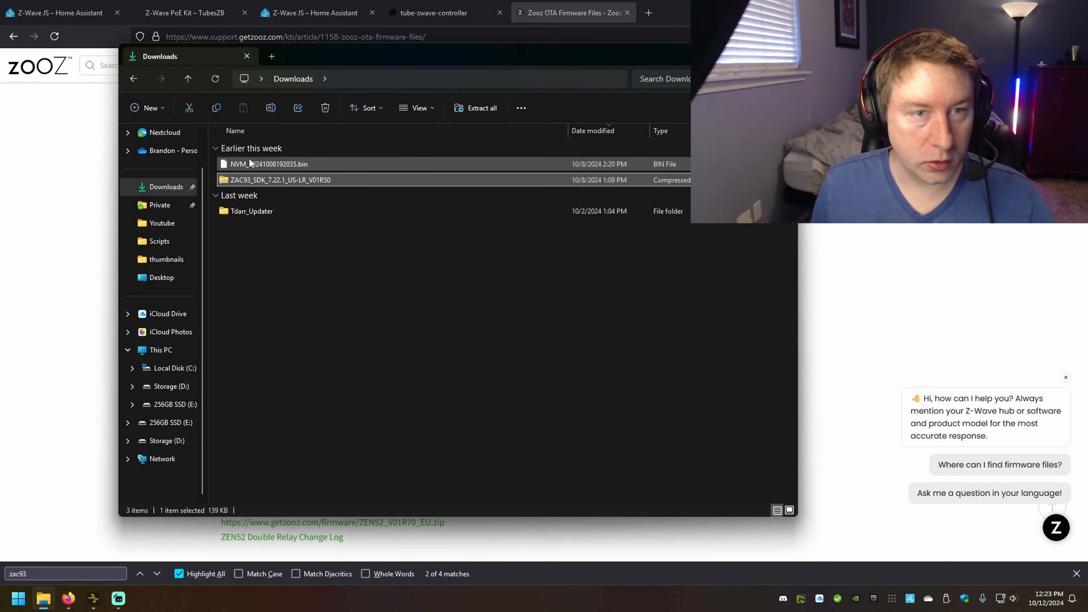
right_click(258, 179)
left_click(249, 185)
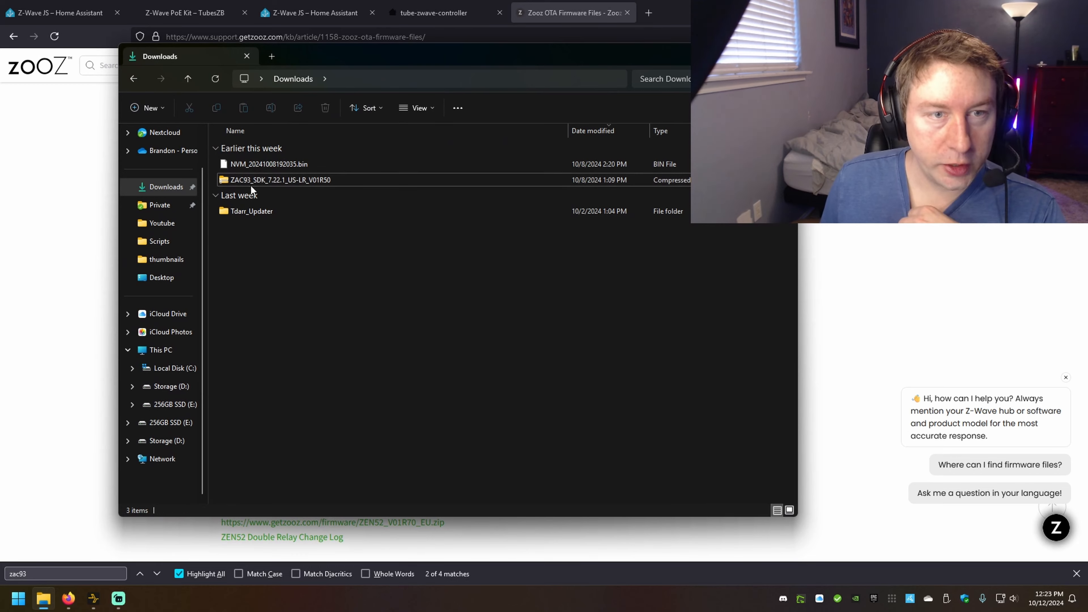
left_click_drag(353, 53, 434, 364)
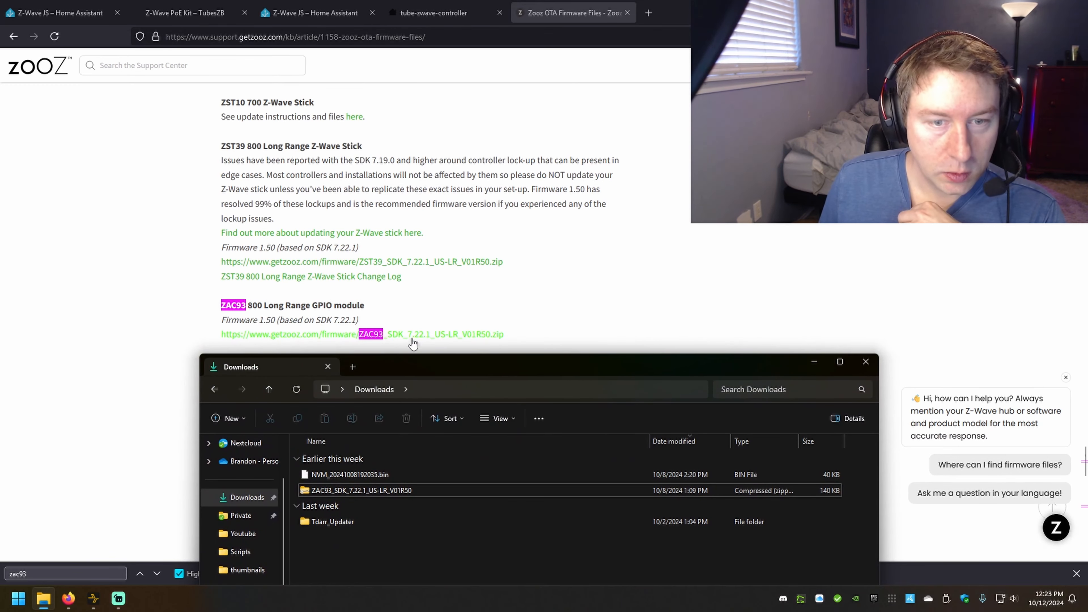
left_click(405, 492)
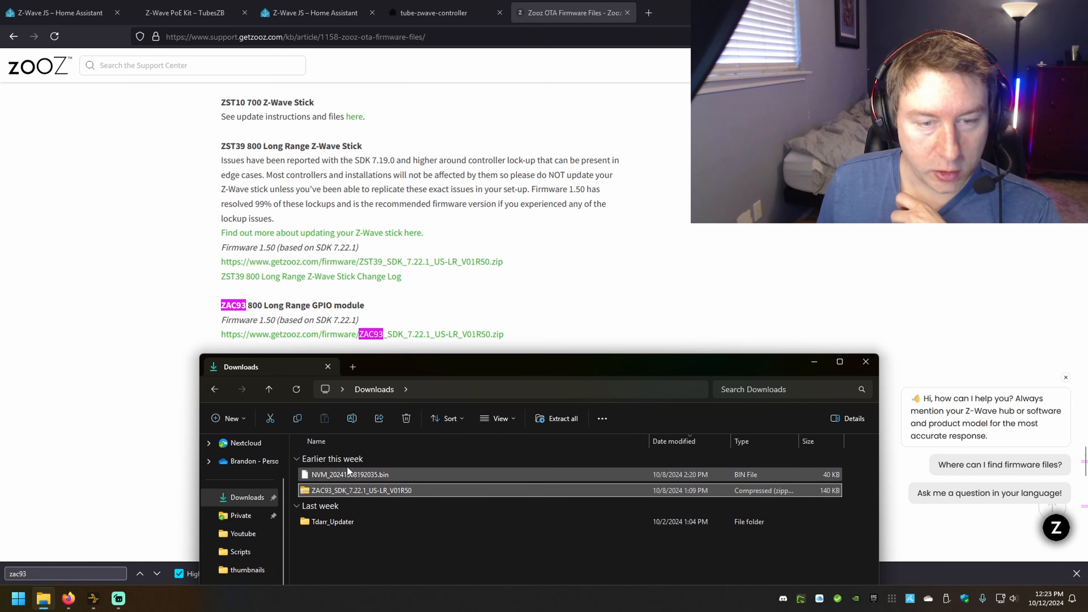
left_click_drag(414, 365, 410, 136)
right_click(382, 260)
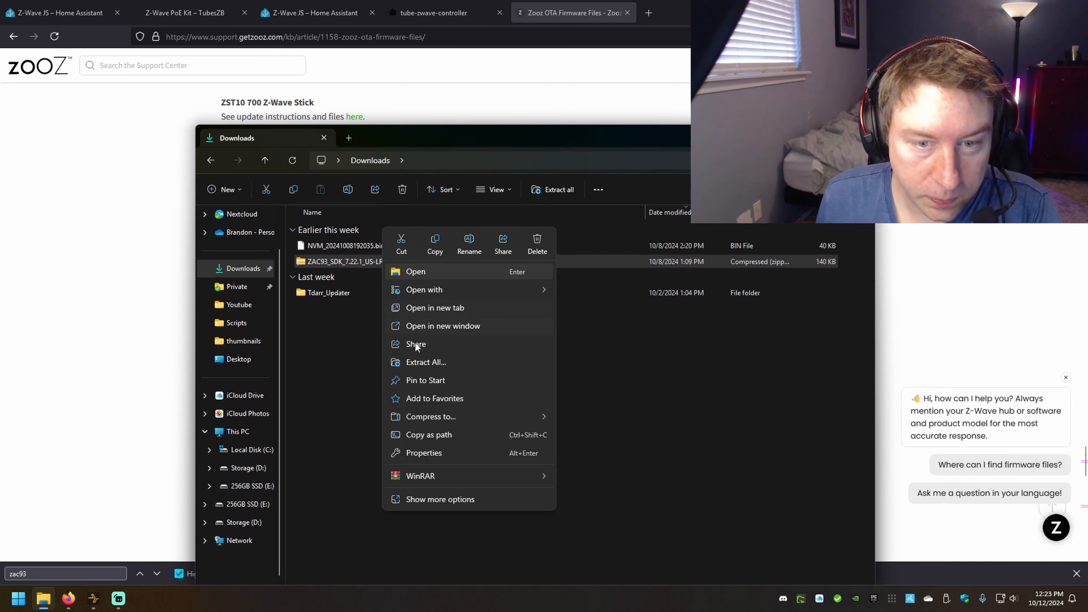
left_click(429, 362)
left_click(646, 407)
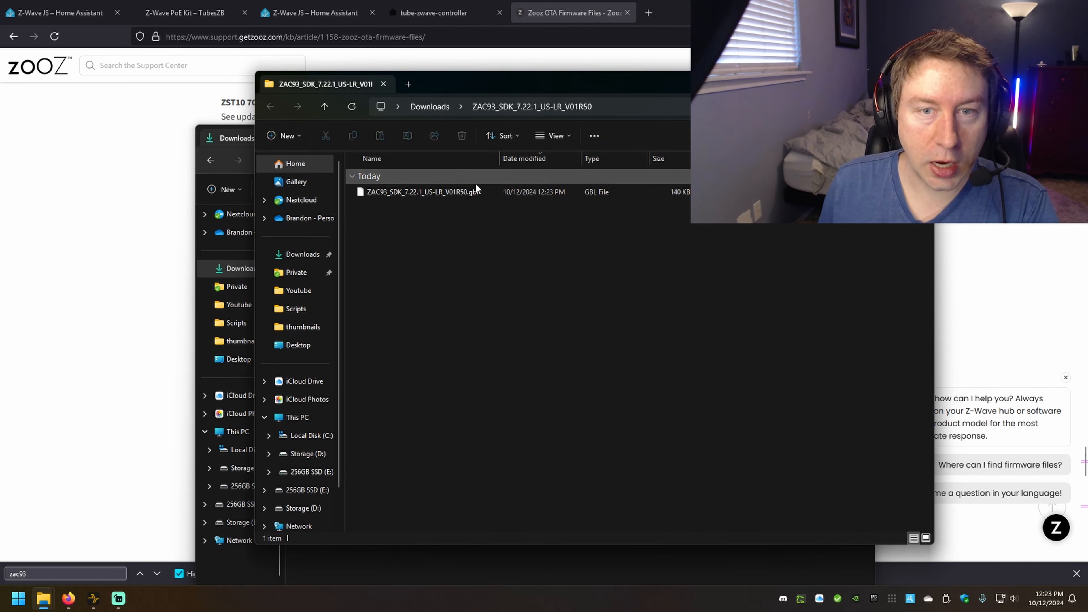
Step: Return to the Z-Wave JS control panel and check the ZAC93 node's firmware and SDK versions, keeping its details expanded
left_click(315, 13)
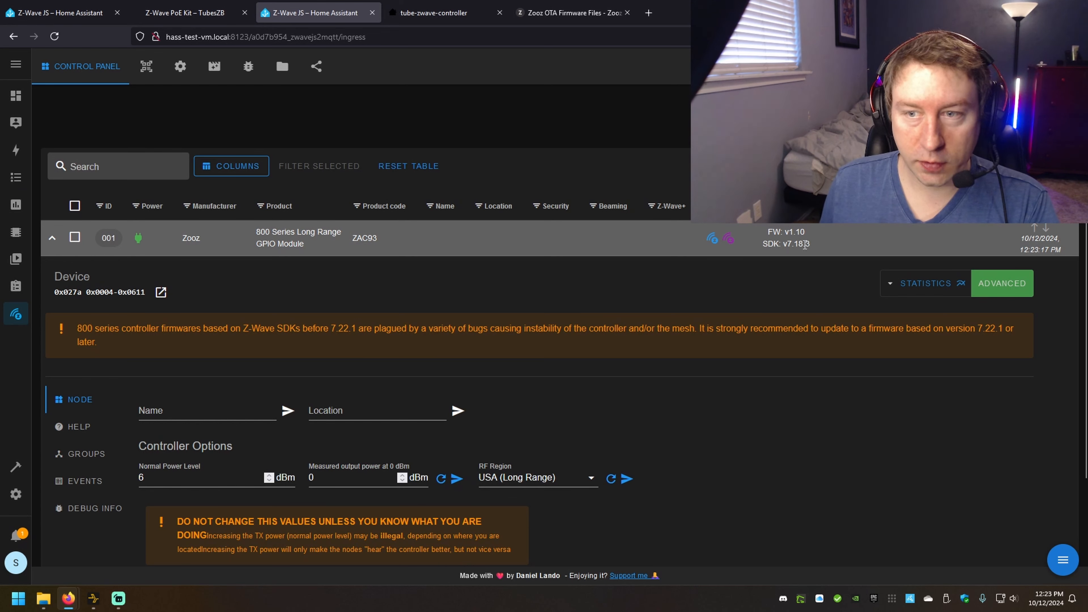
left_click(351, 241)
left_click(380, 240)
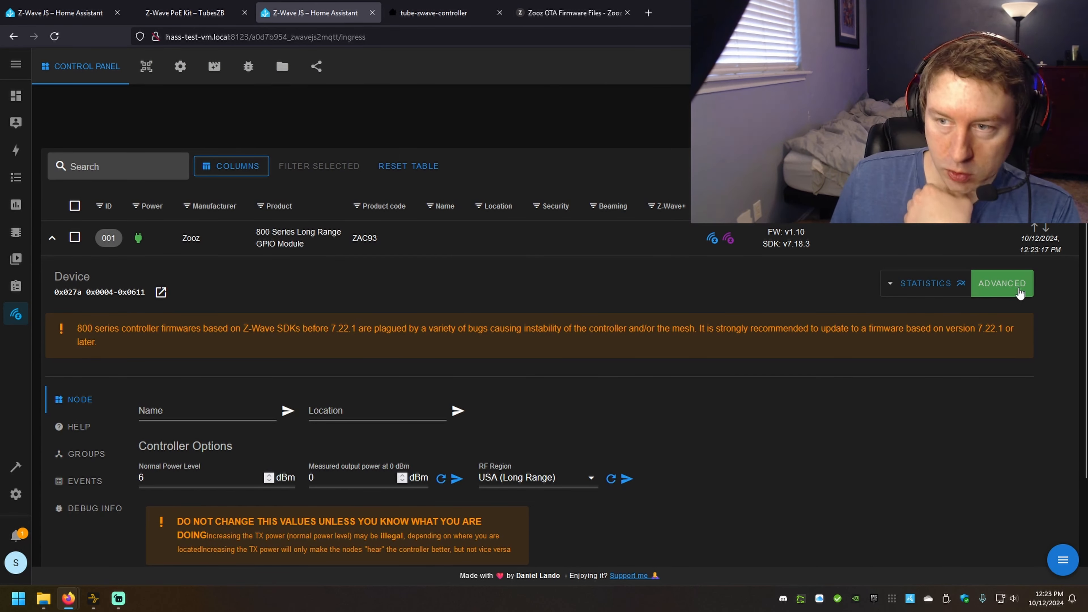
Step: Run an over-the-wire firmware update on the Z-Wave controller using the extracted ZAC93 R50 .gbl file
left_click(1066, 565)
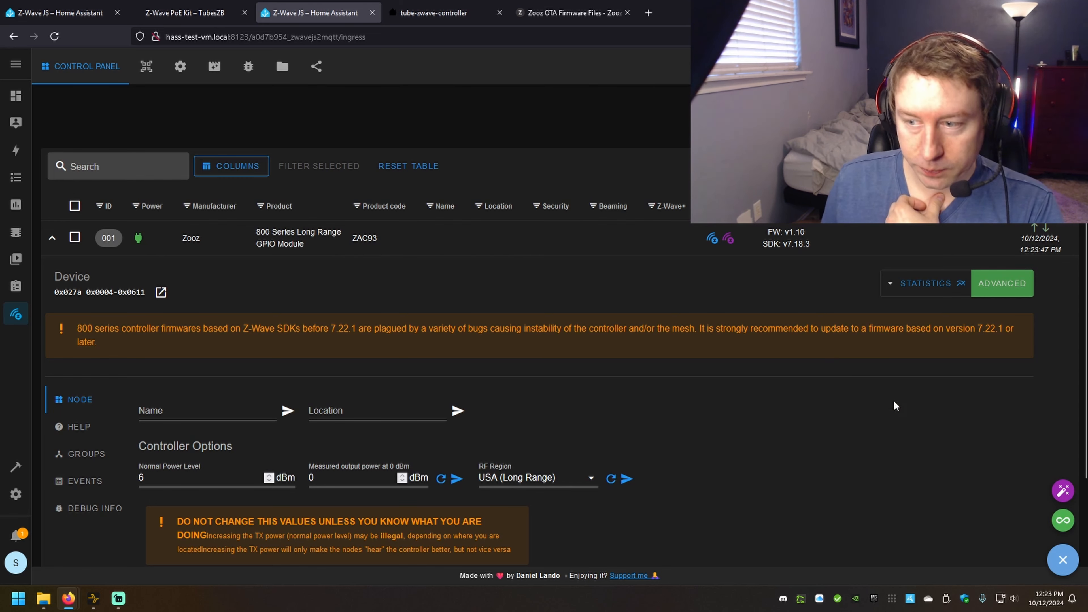
left_click(1064, 491)
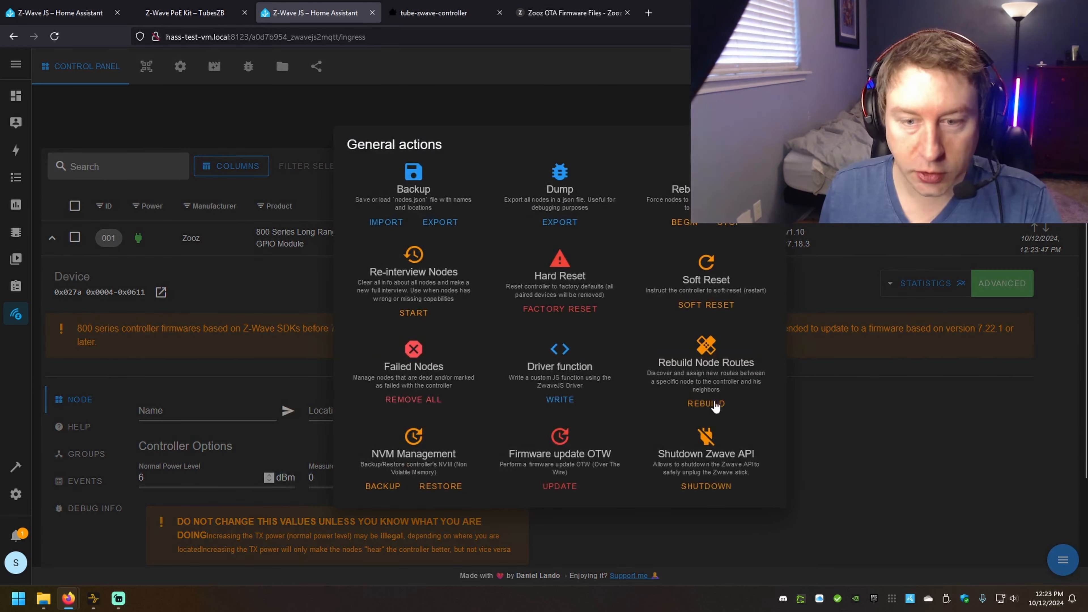
left_click_drag(532, 464, 577, 467)
left_click(577, 467)
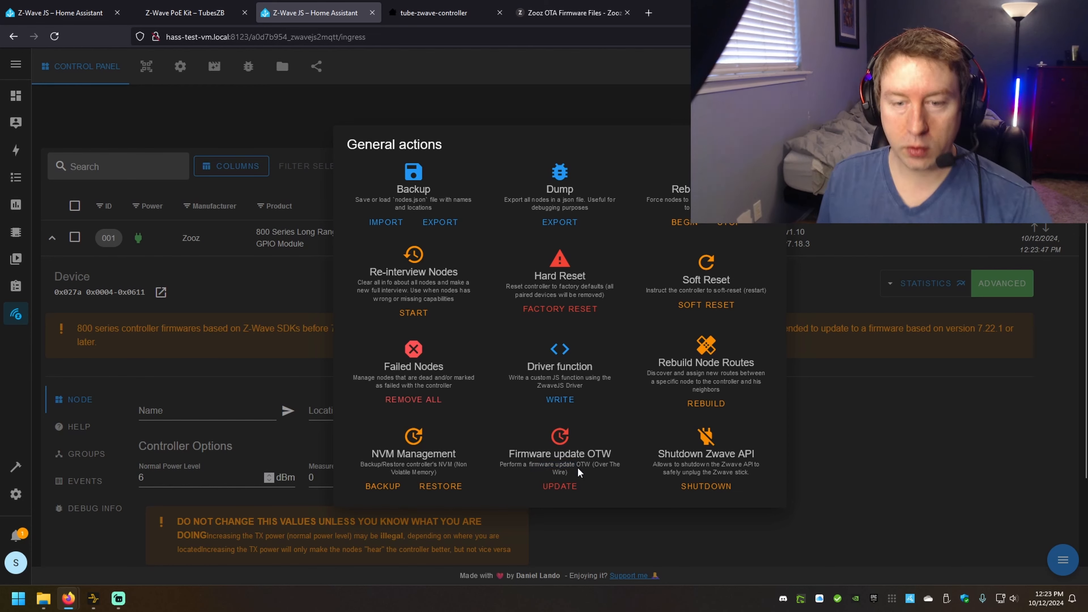
left_click(559, 486)
left_click(488, 365)
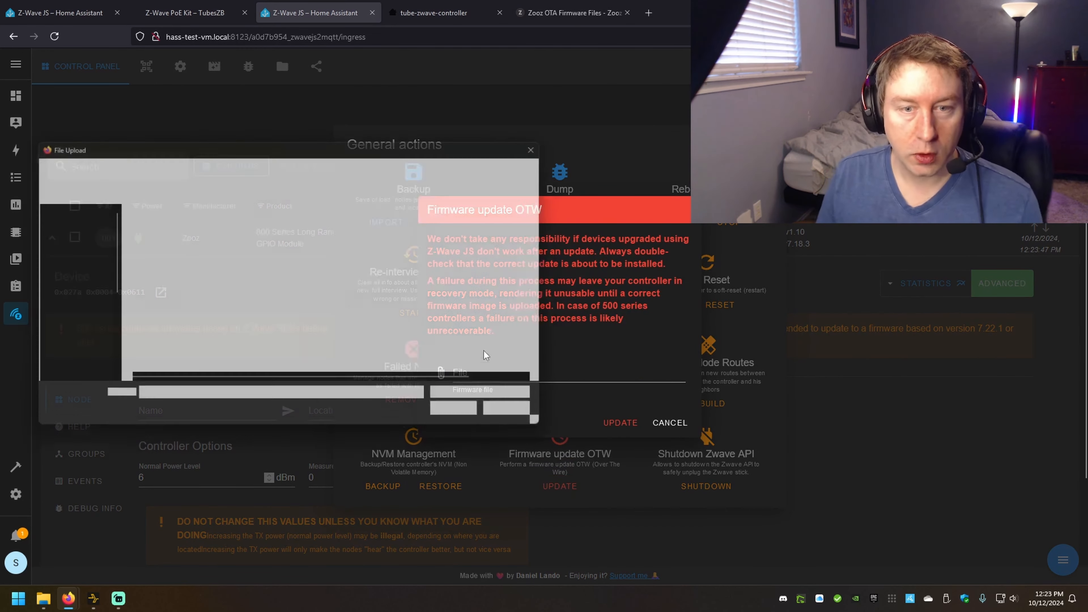
double_click(186, 242)
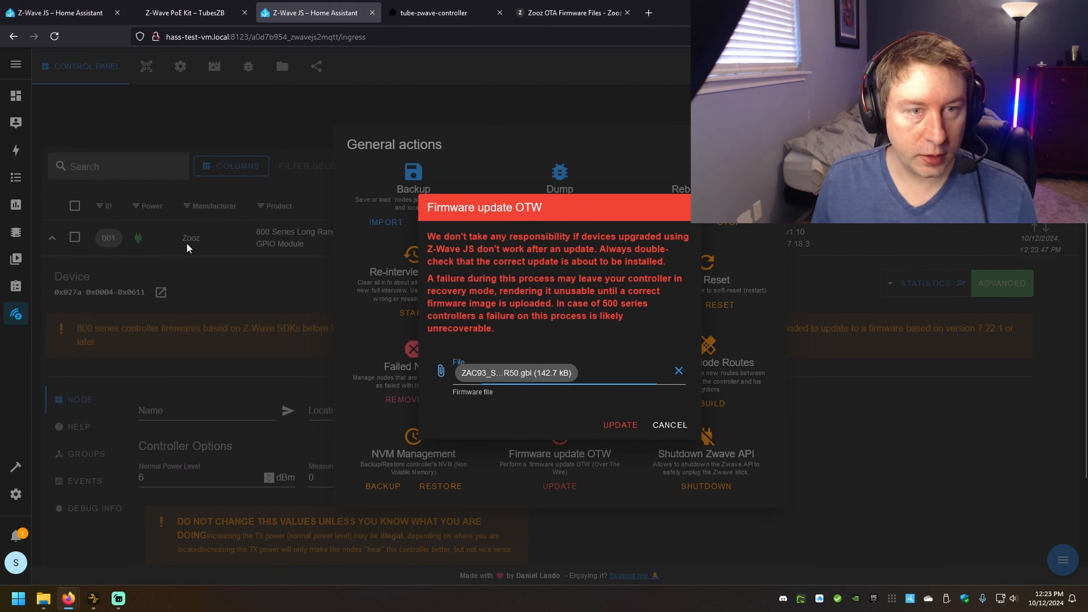
left_click(623, 423)
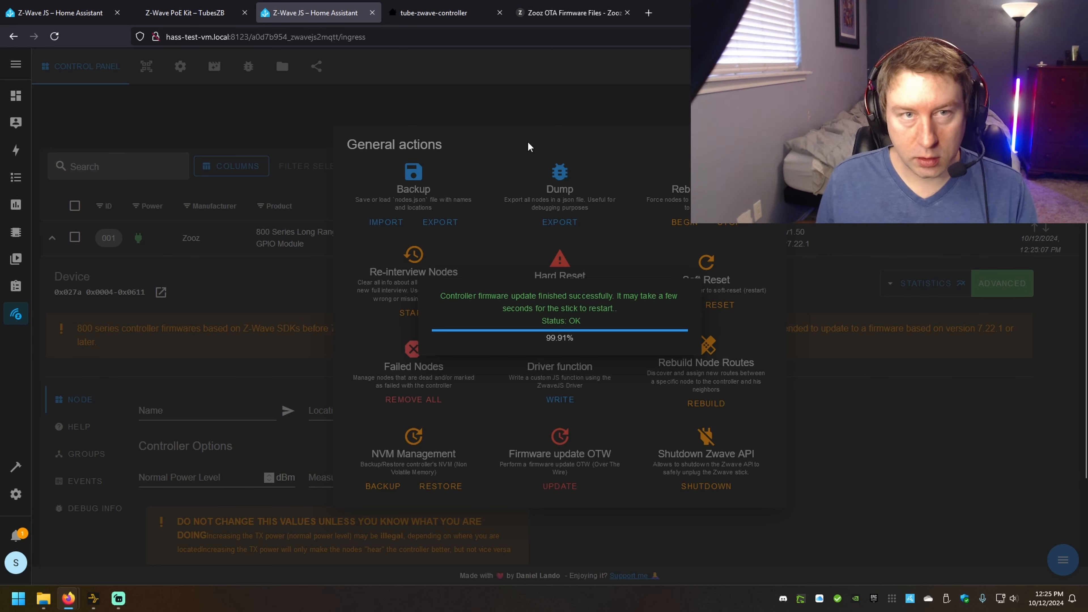
Step: Capture a rectangular screenshot of the General actions area and firmware update result with Snipping Tool
key("super")
type("sn")
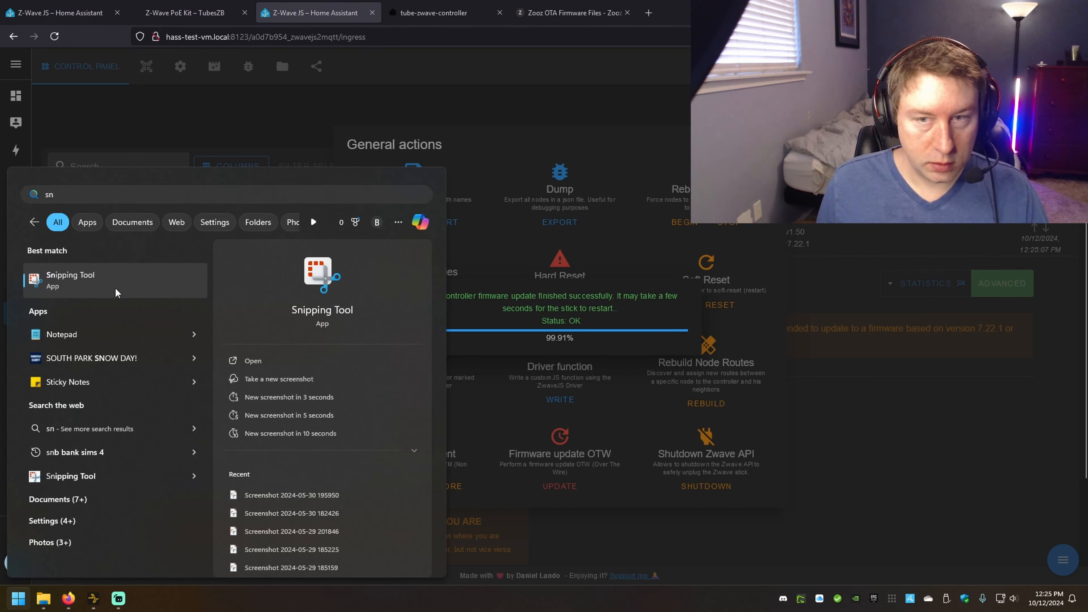
key("Return")
left_click(194, 60)
left_click_drag(262, 90, 828, 479)
left_click(923, 461)
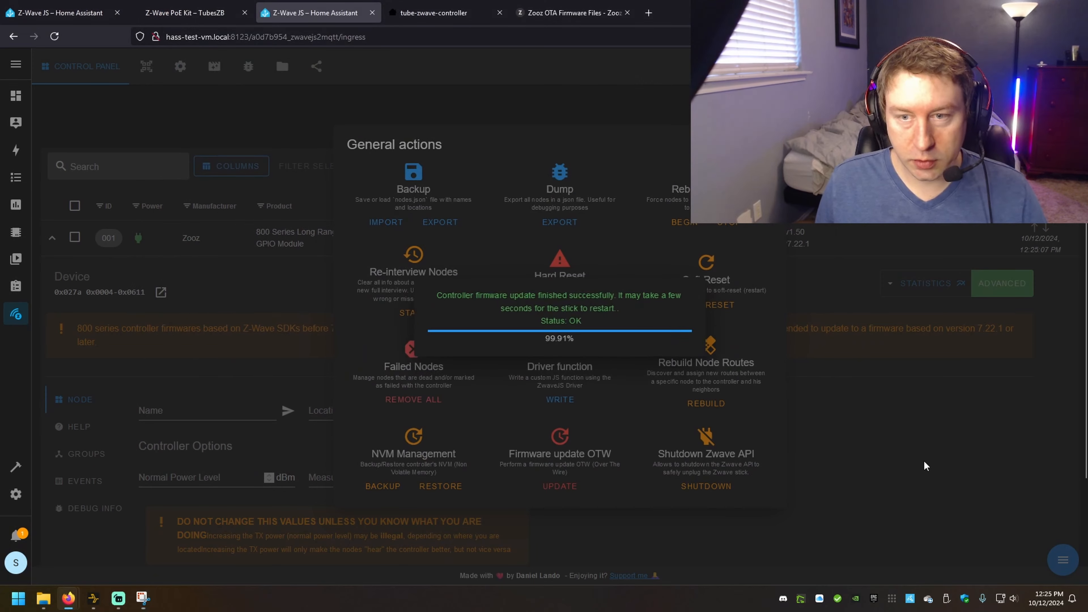
Step: Reload the Z-Wave JS control panel, check the ZAC93 node's firmware and SDK versions, and leave its details collapsed
key("F5")
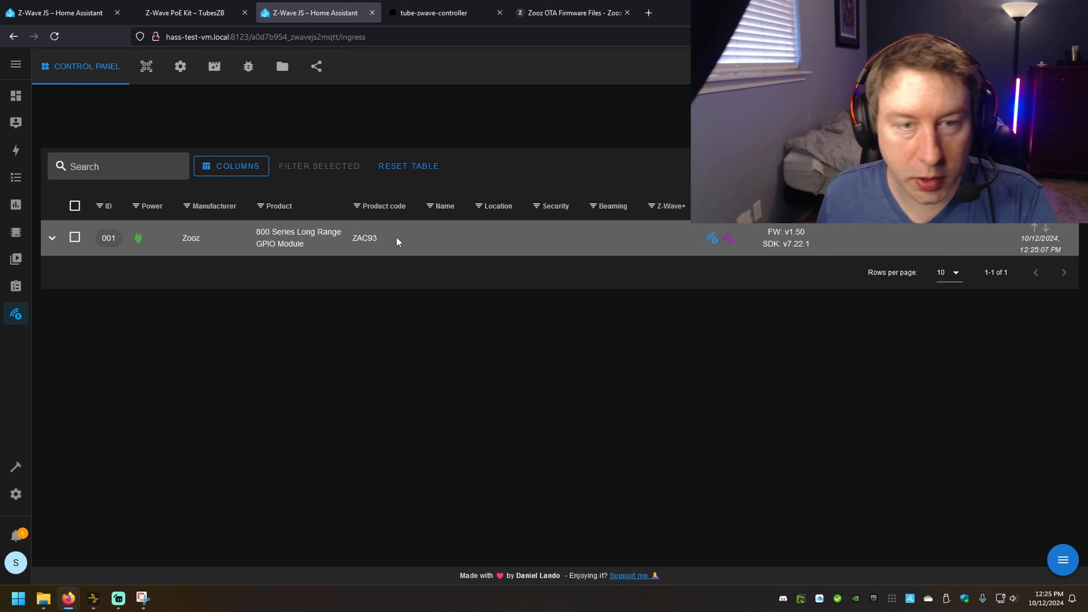
left_click(738, 242)
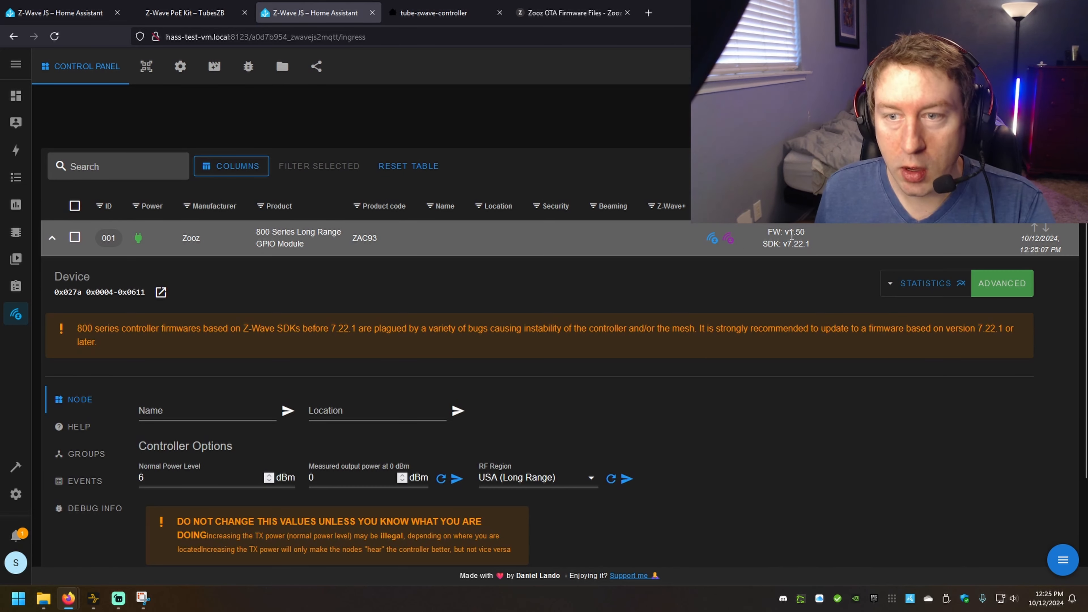
left_click(771, 247)
left_click(811, 243)
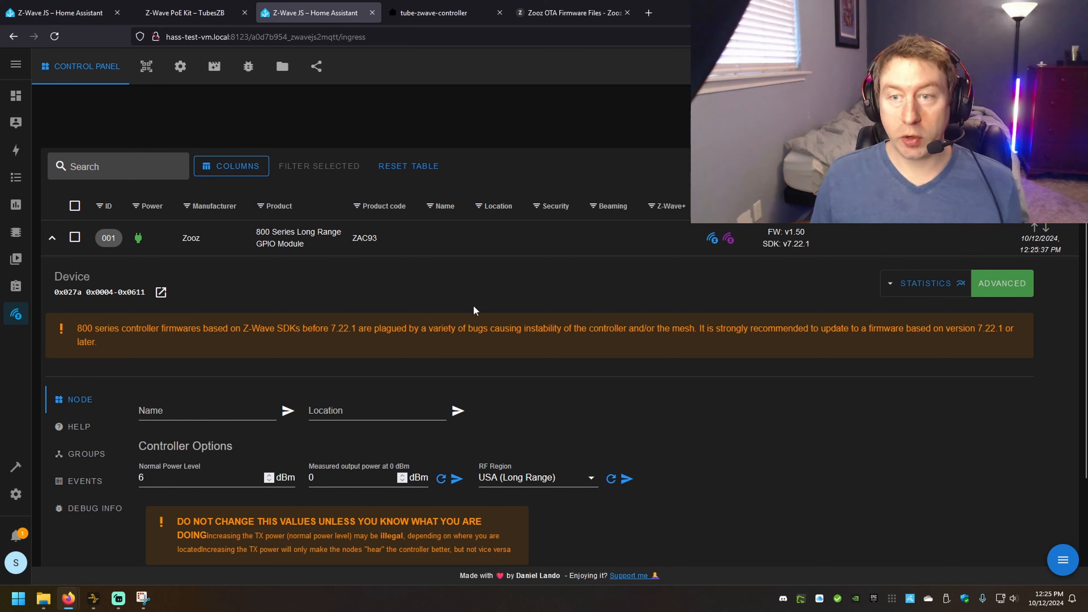
left_click(505, 238)
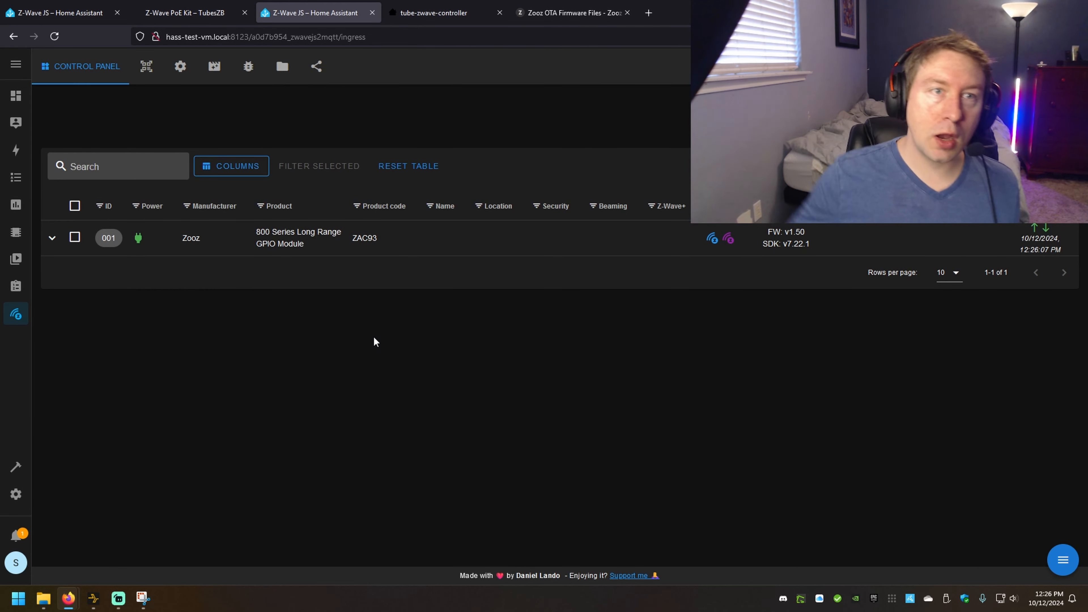
Step: Review the substitutions and packages in tube-zwave-controller.yaml in ESPHome, closing the file without editing it
left_click(212, 13)
left_click(393, 10)
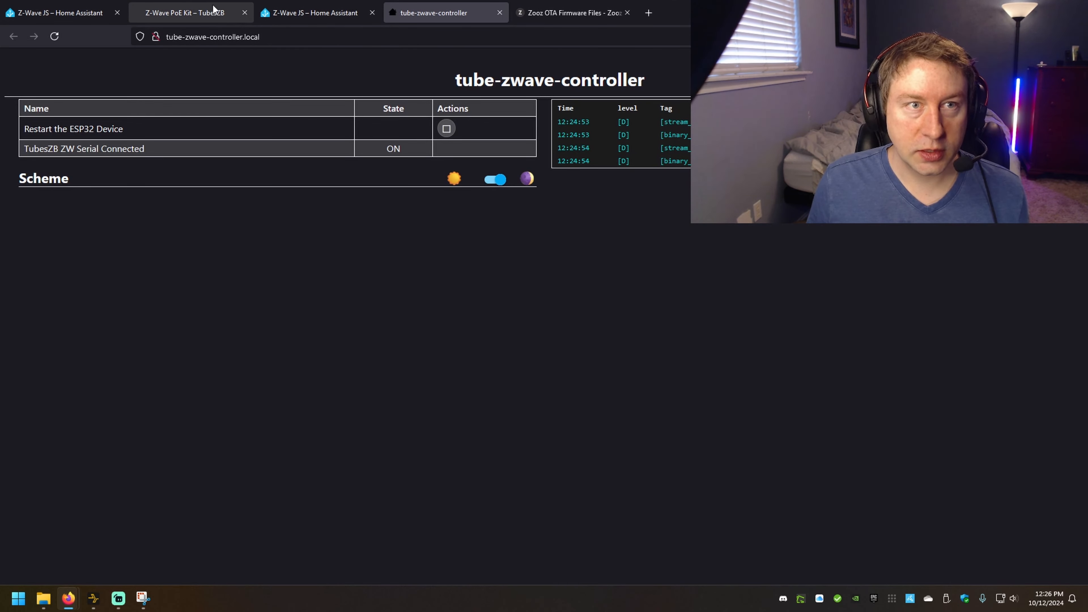
left_click(315, 13)
left_click(16, 233)
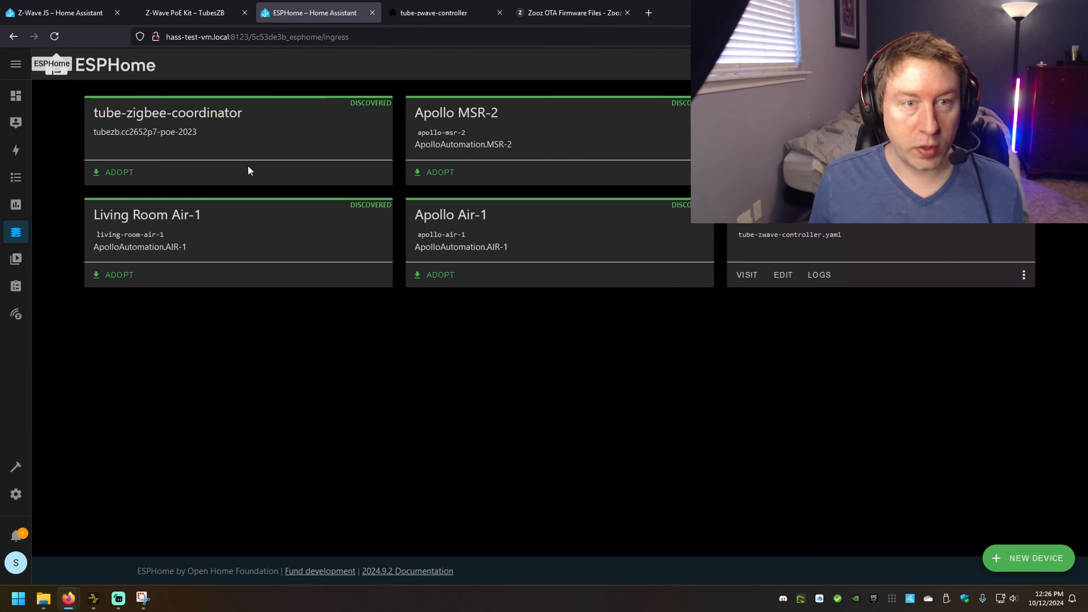
left_click(792, 274)
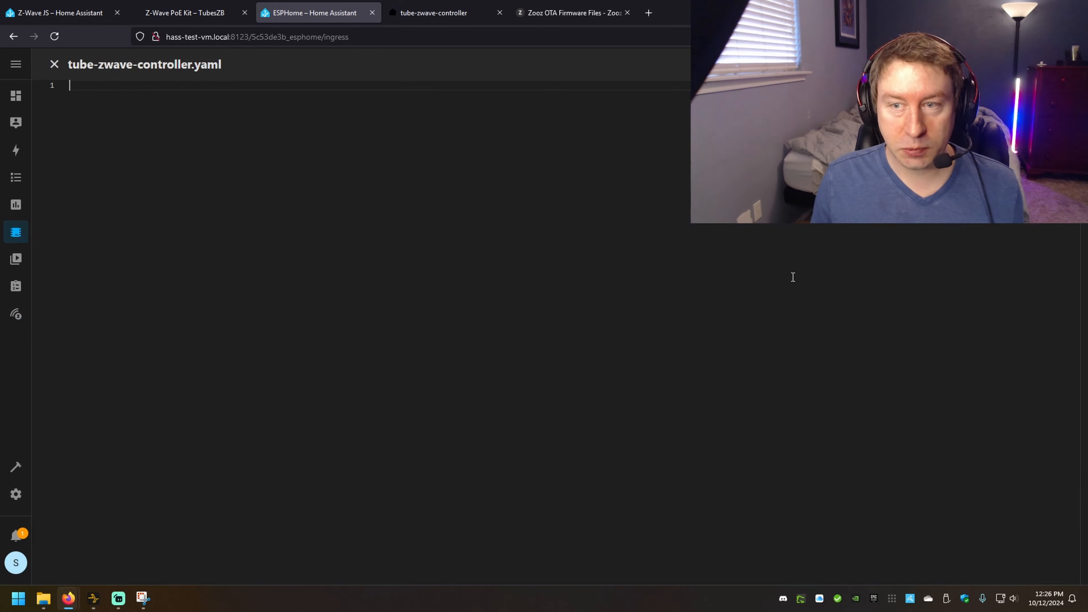
left_click_drag(270, 106, 67, 84)
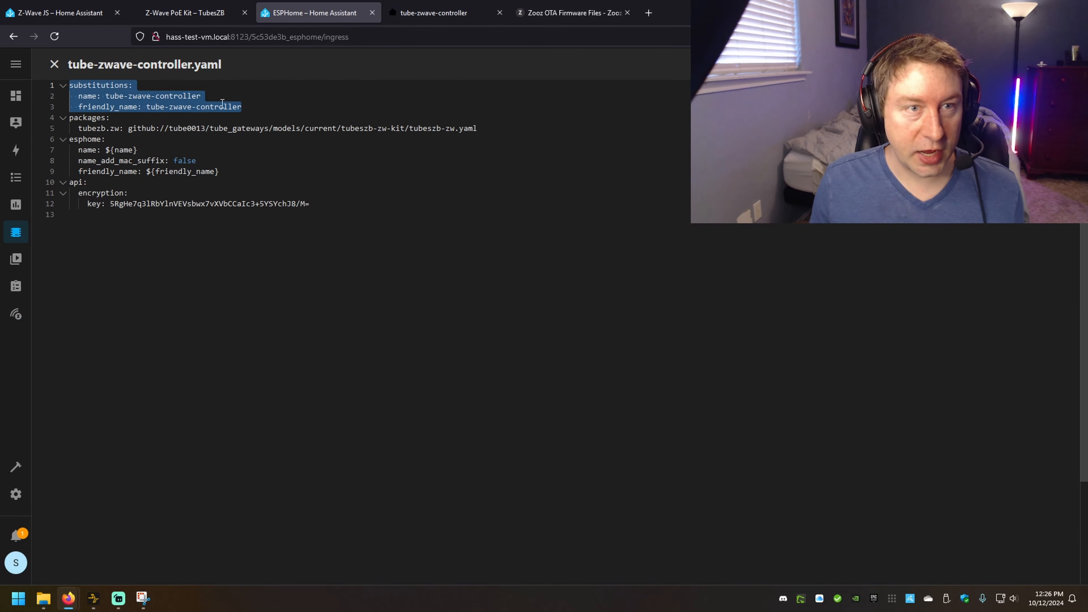
left_click(304, 110)
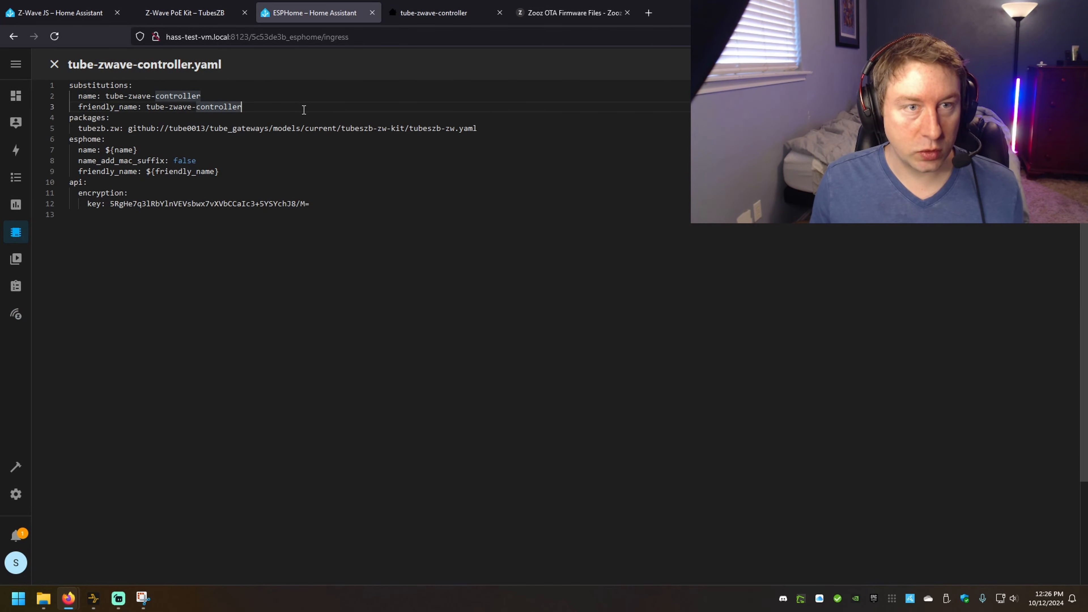
left_click(54, 65)
Step: Look at the tube-zwave-controller web page, and expand the Z-Wave section of the Z-Wave JS settings
left_click(433, 13)
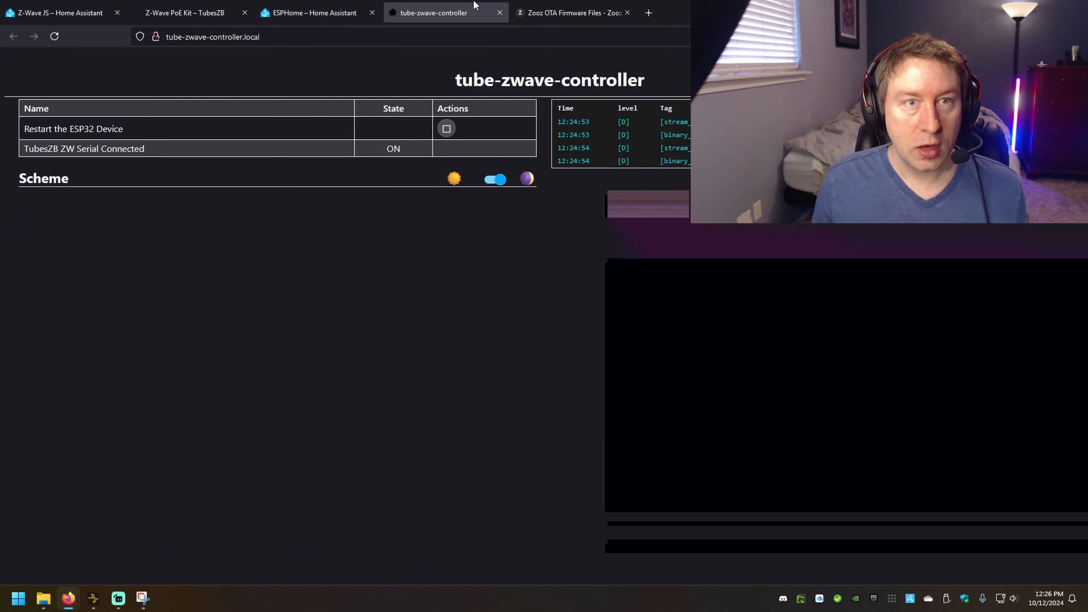
left_click(241, 6)
left_click(314, 12)
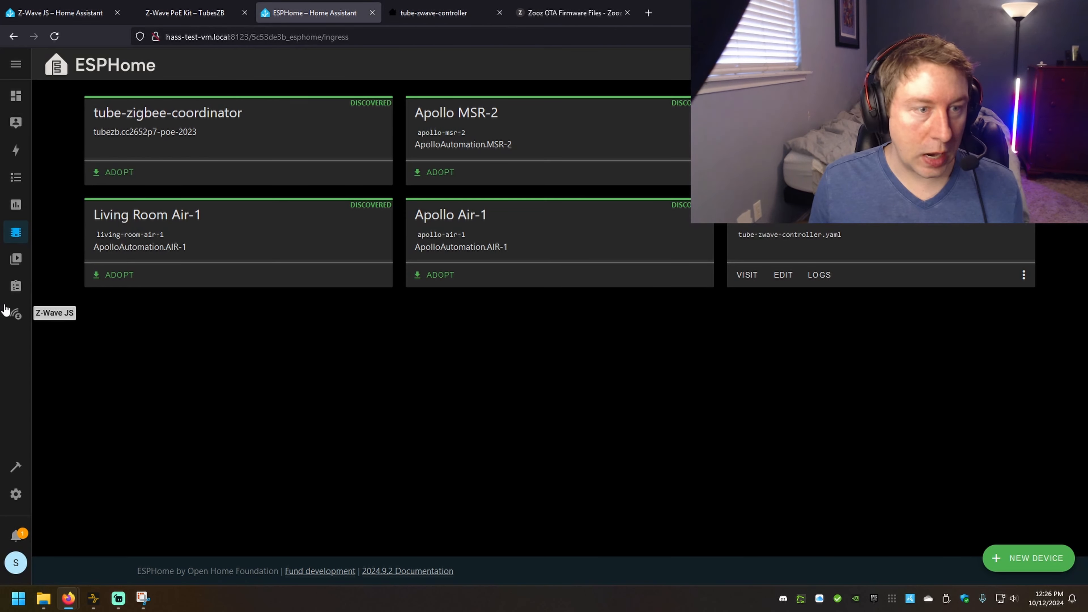
left_click(16, 313)
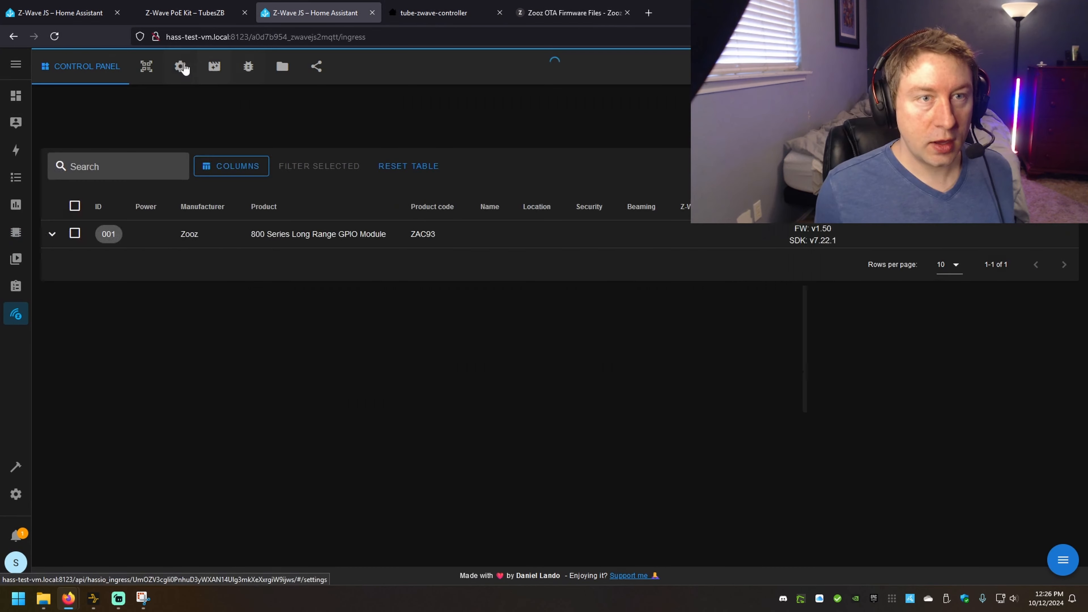
left_click(180, 66)
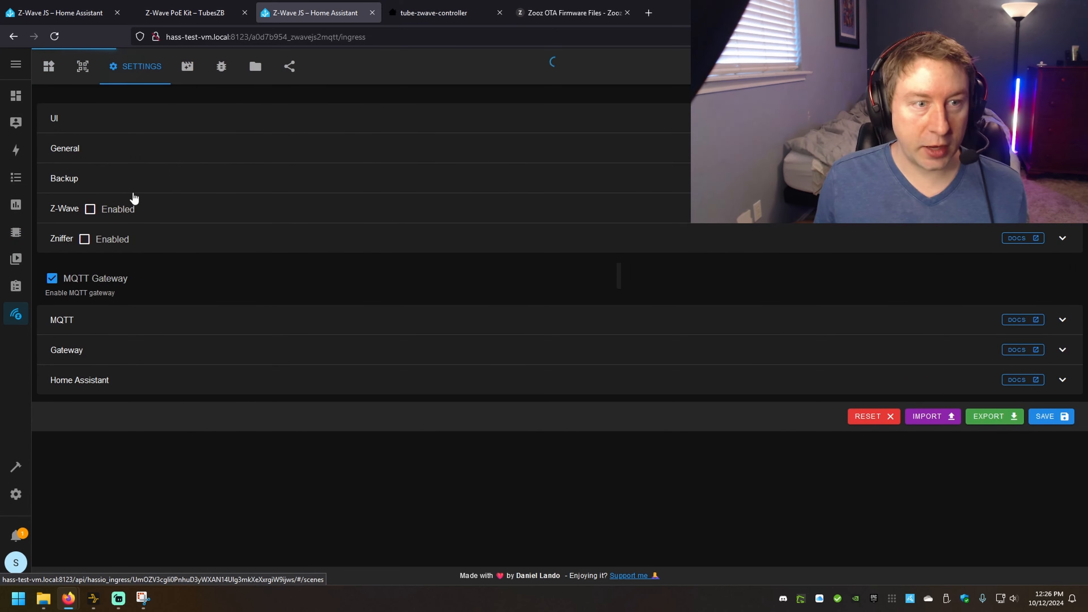
left_click(193, 214)
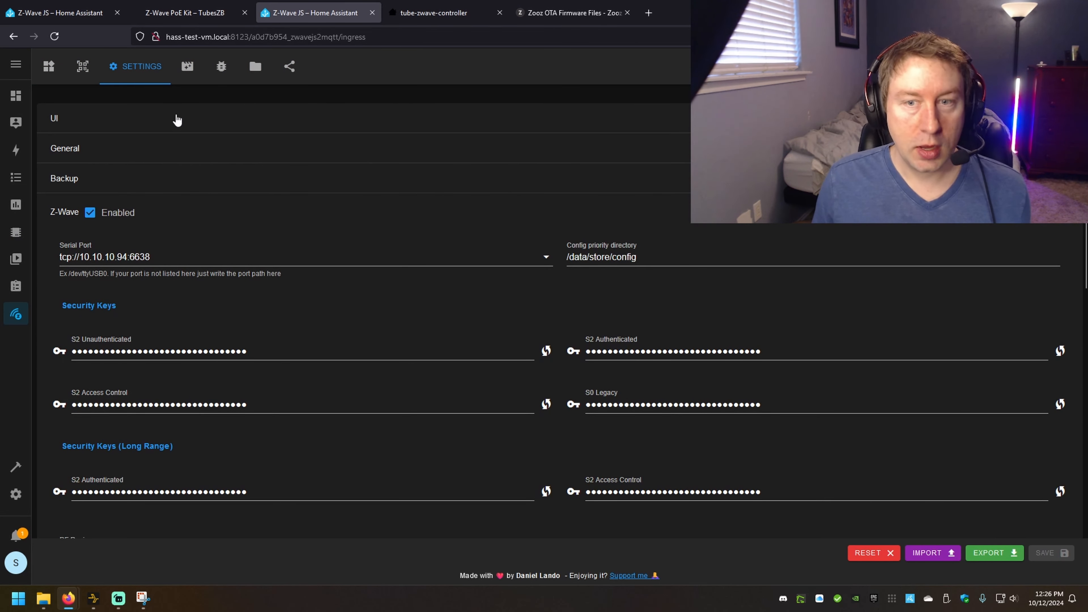
Step: Examine the Z-Wave serial port, security keys, RF region and power options, and collapse the Z-Wave section
scroll(205, 180, "down", 8)
scroll(227, 201, "up", 4)
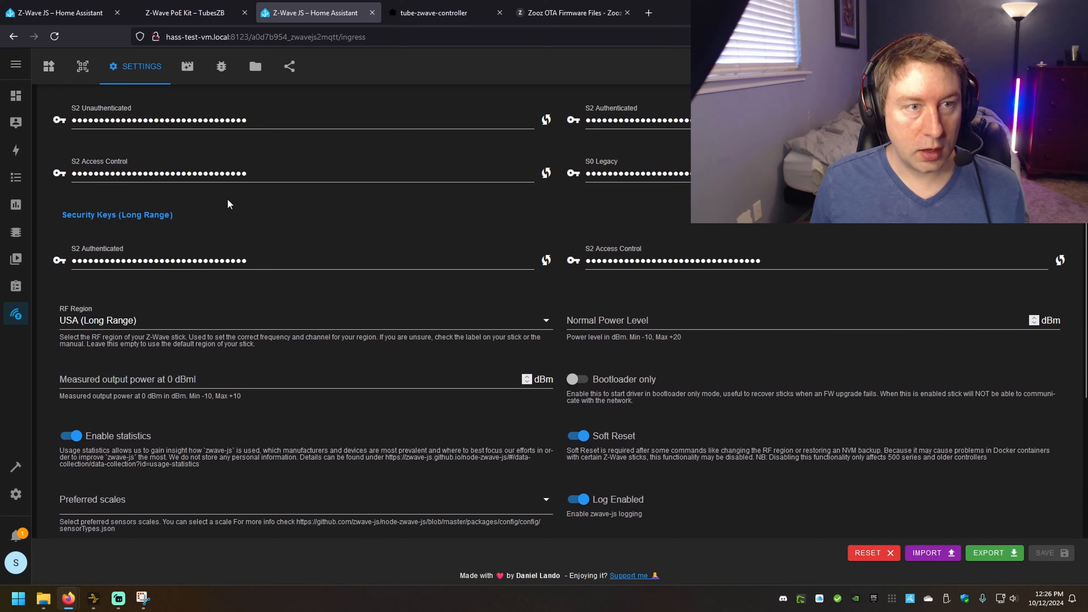
scroll(228, 203, "up", 4)
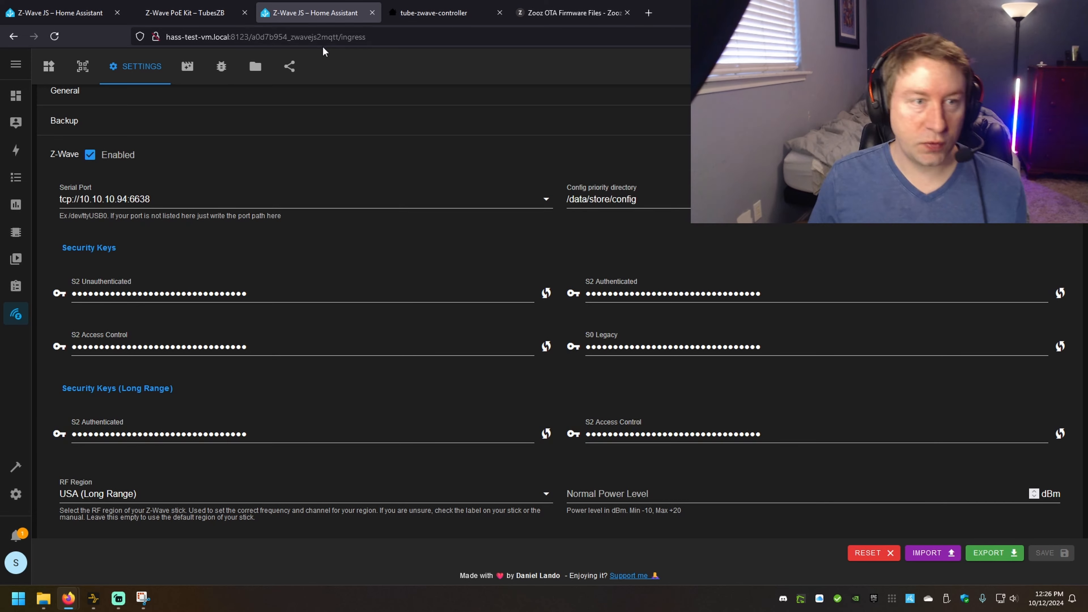
scroll(324, 178, "down", 4)
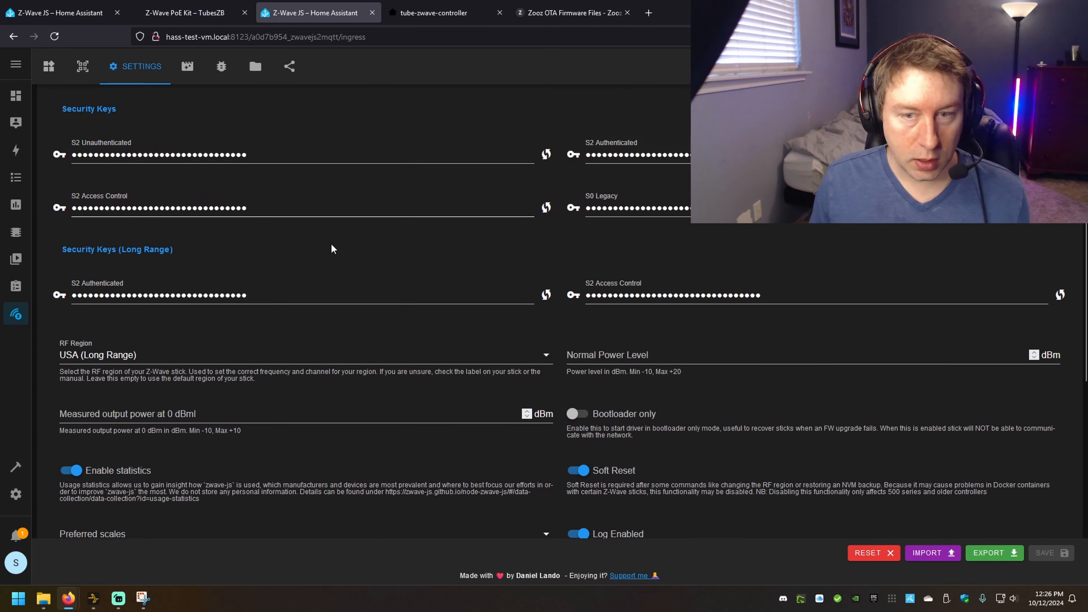
scroll(285, 355, "up", 5)
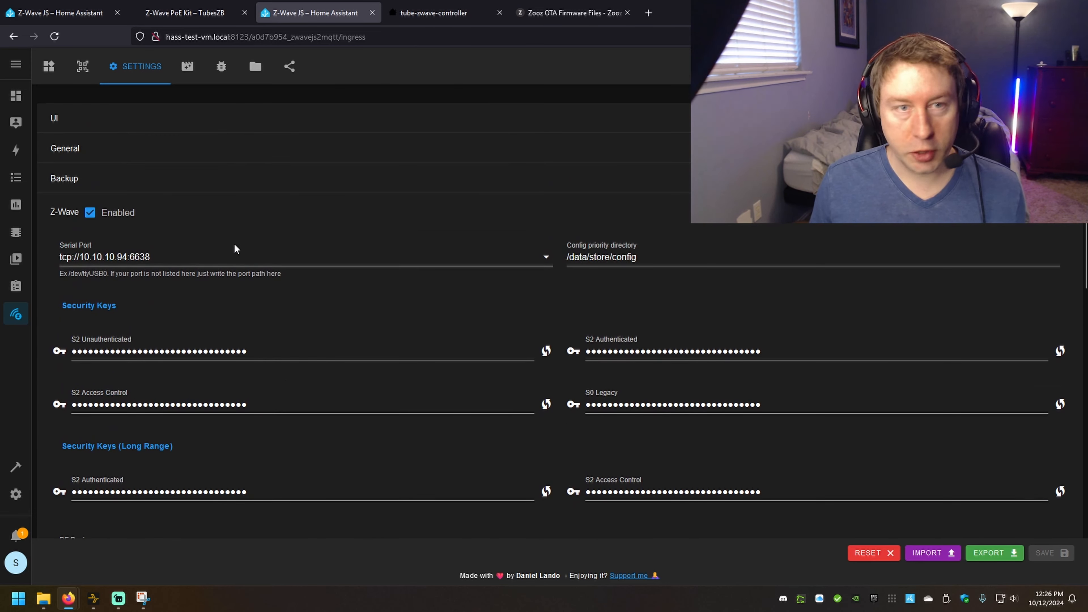
scroll(257, 236, "down", 5)
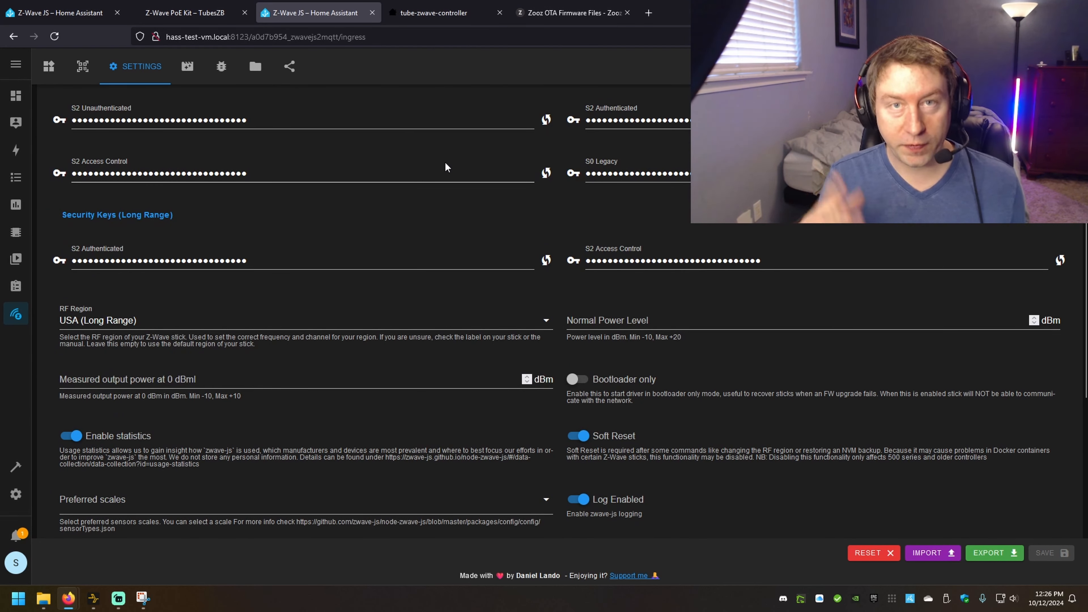
scroll(203, 220, "up", 5)
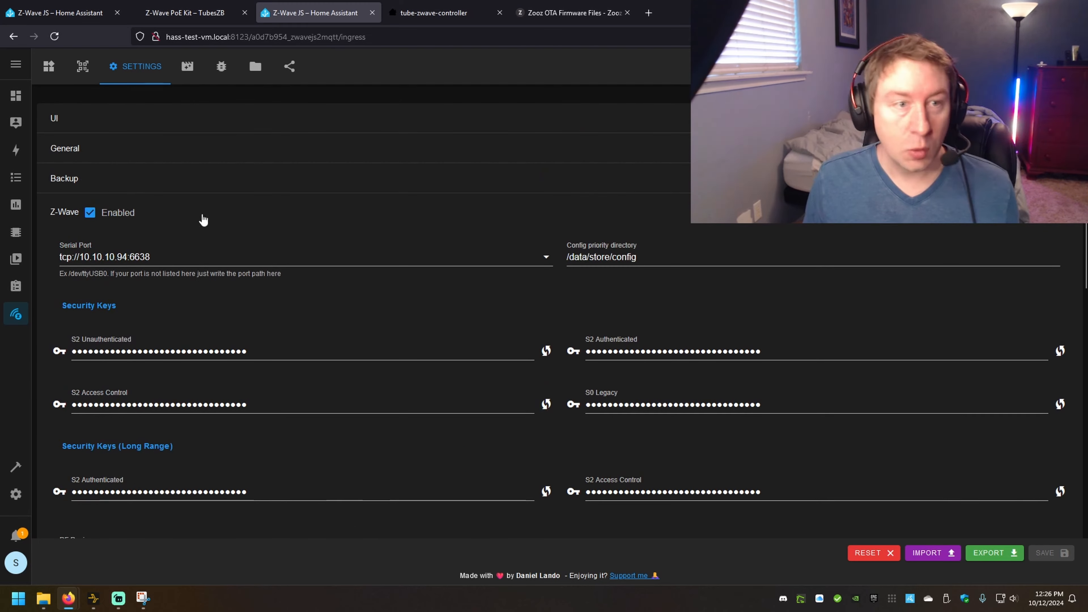
left_click(191, 217)
left_click(192, 217)
scroll(619, 363, "down", 4)
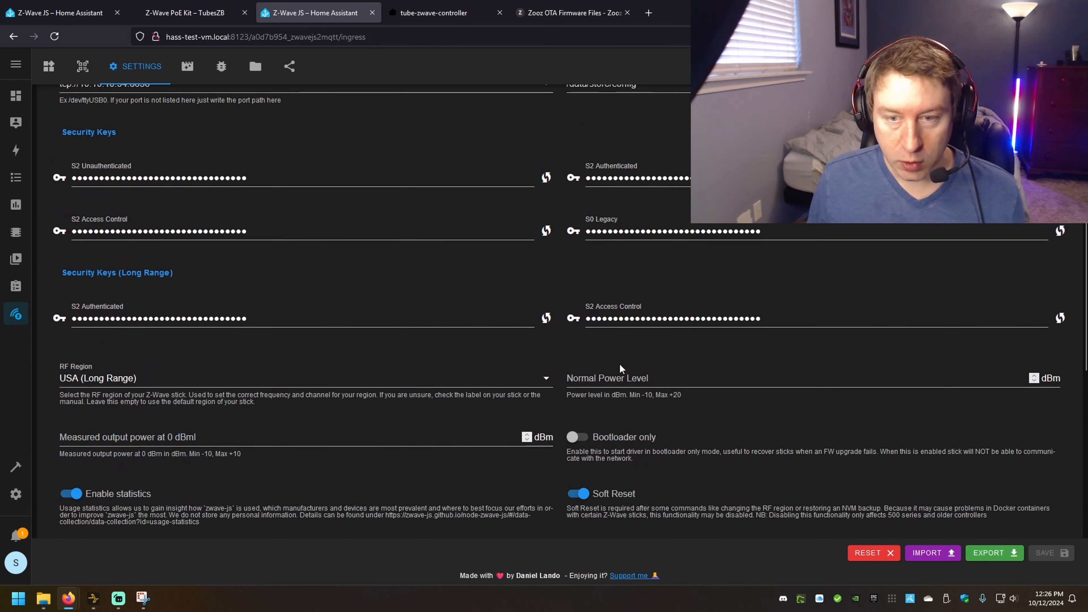
scroll(620, 364, "down", 1)
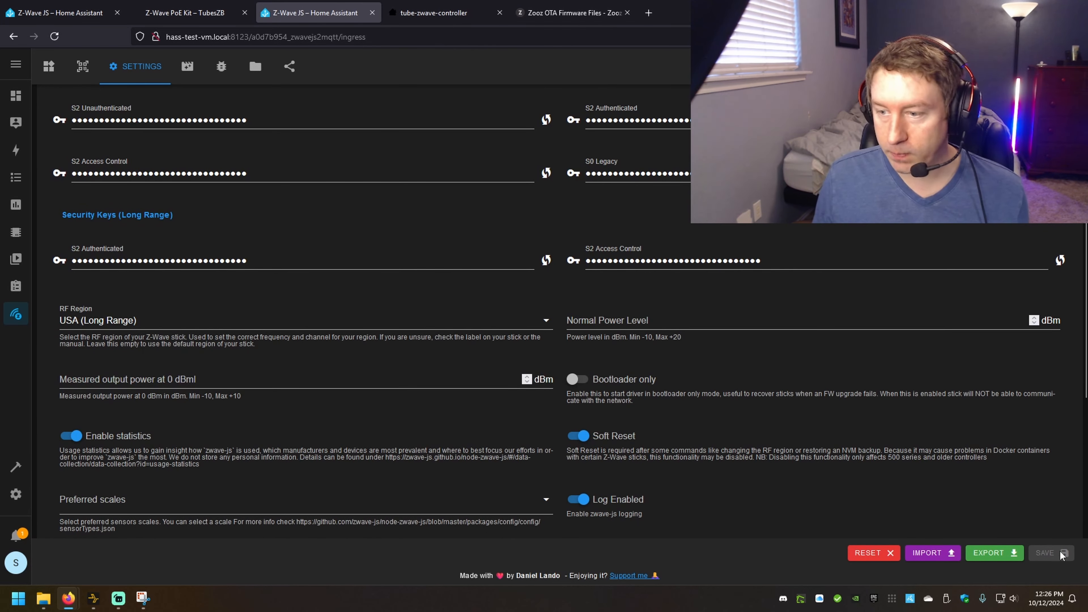
scroll(631, 280, "up", 4)
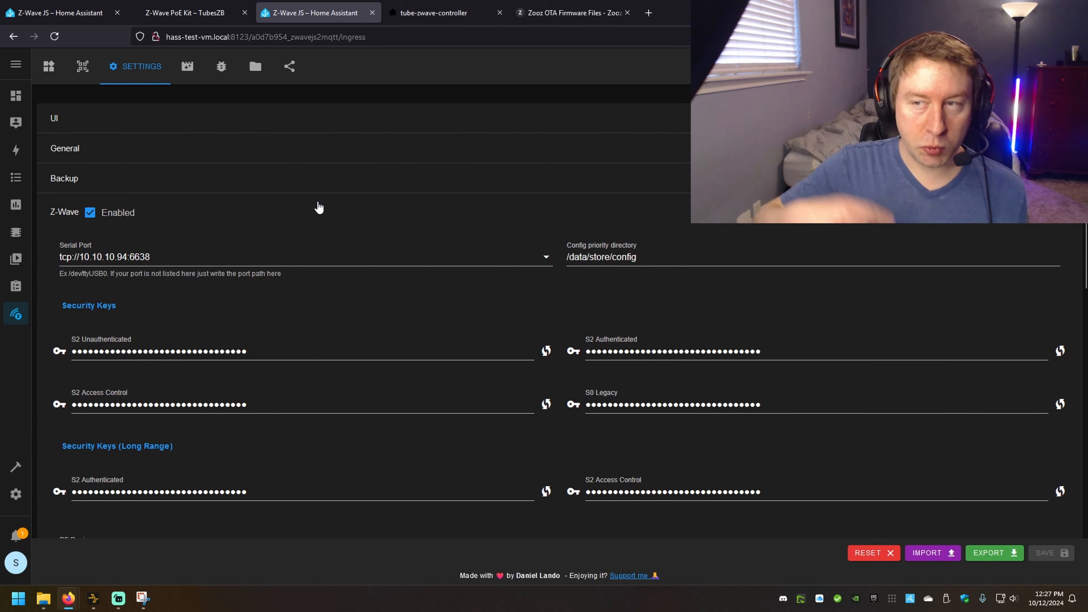
left_click(337, 209)
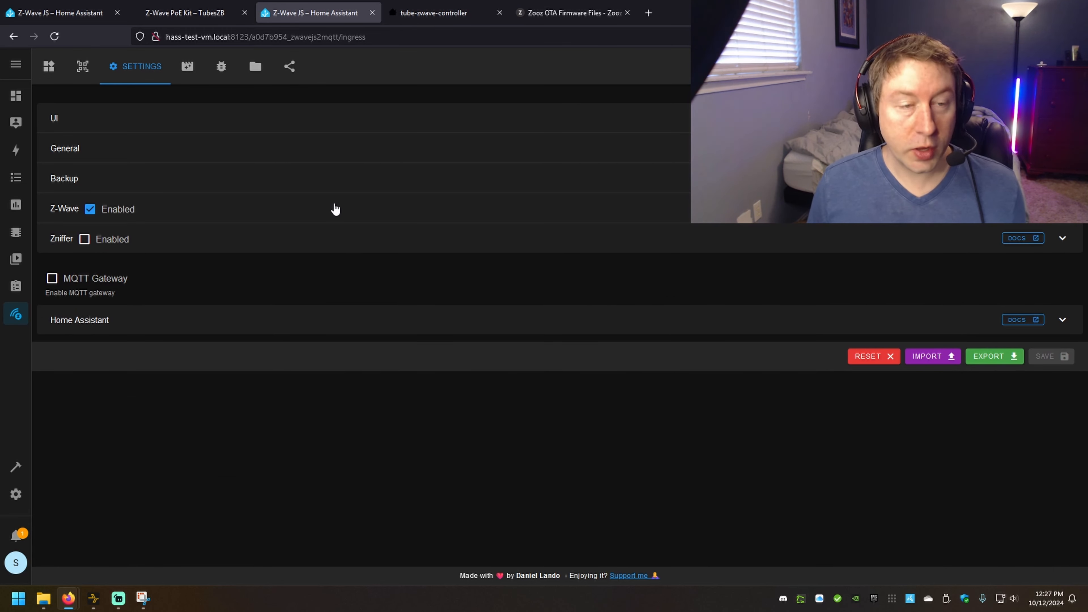